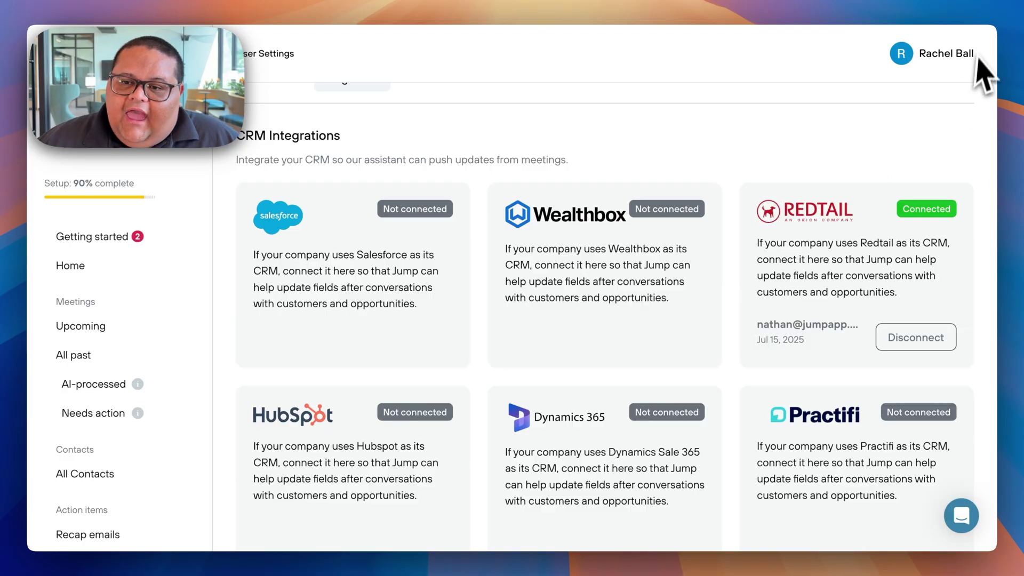
- Open the Integrations section of the user settings to reach the CRM connections
left_click(947, 62)
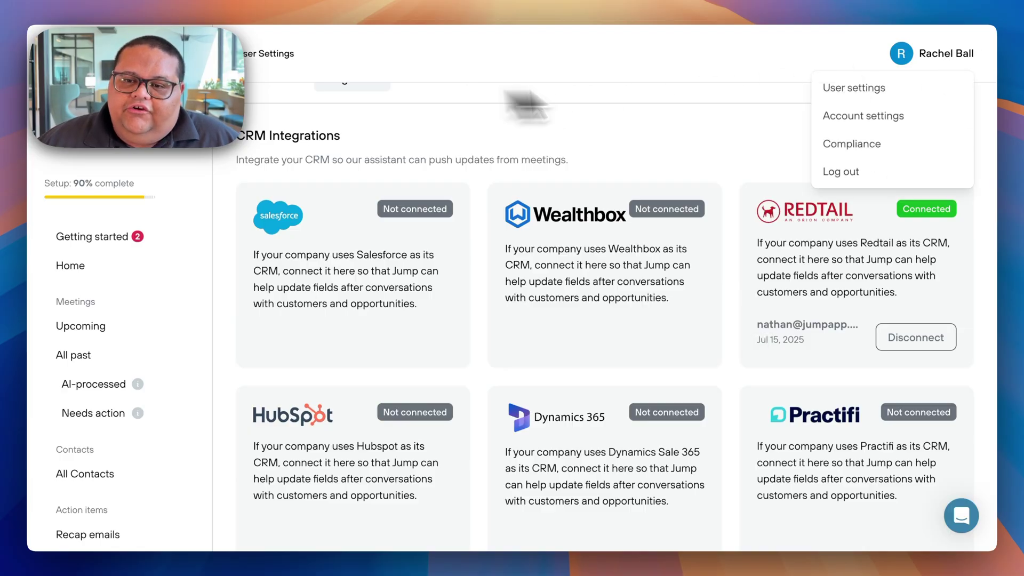
left_click(898, 91)
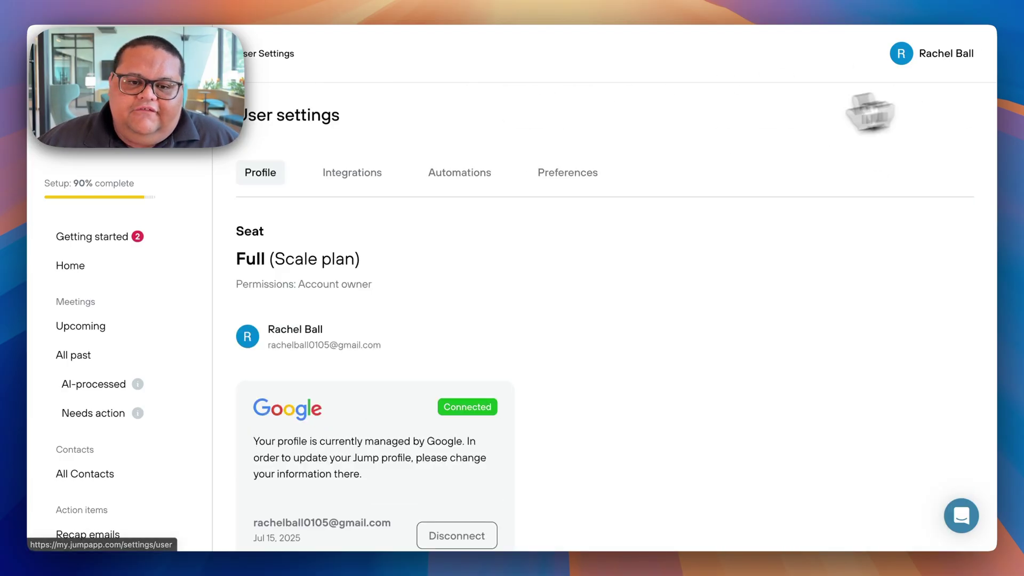
left_click(341, 180)
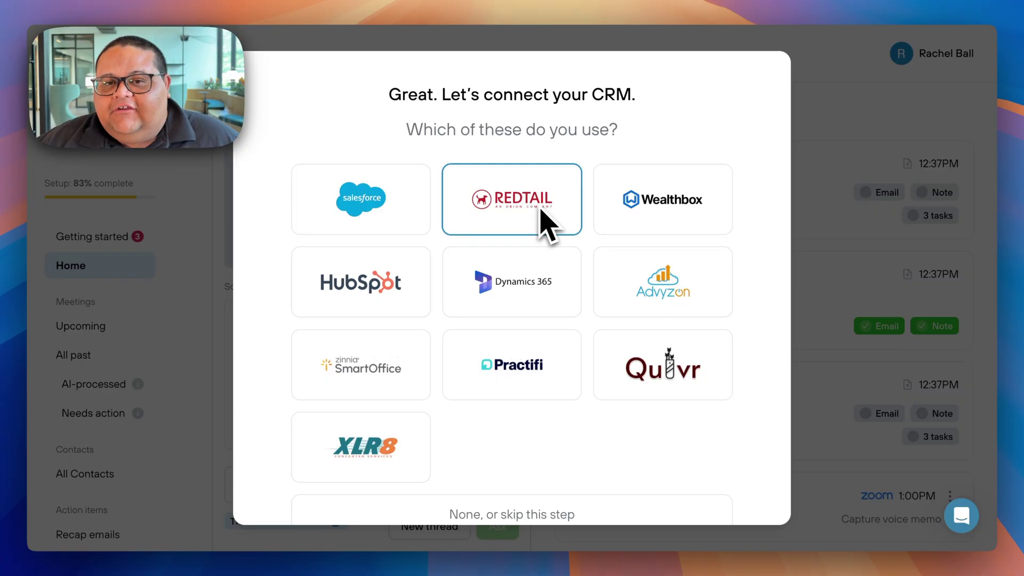
- Connect Redtail as the CRM and choose adding a Note to a Contact or Household as the usual post-meeting action
scroll(674, 331, "down", 3)
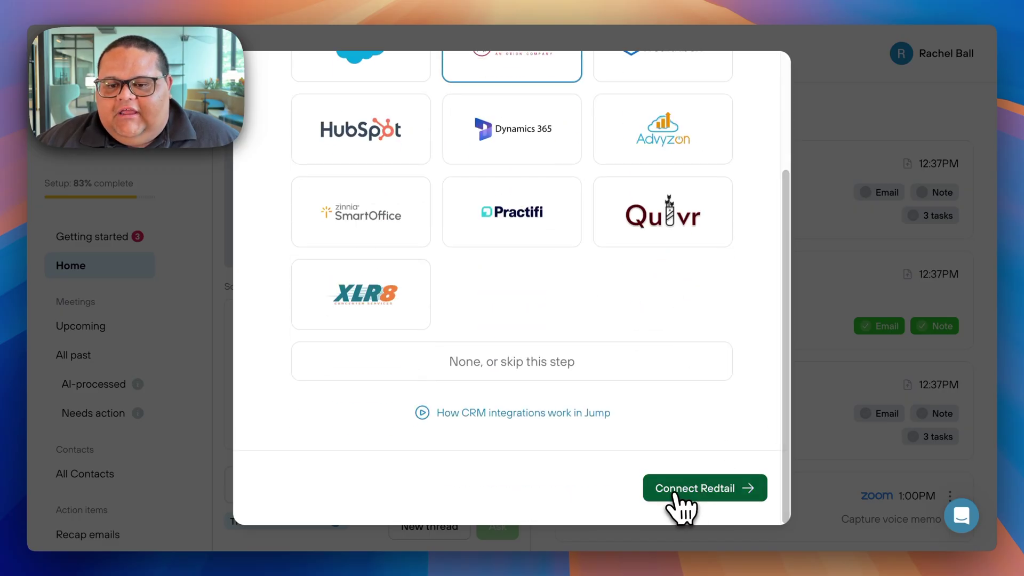
left_click(676, 494)
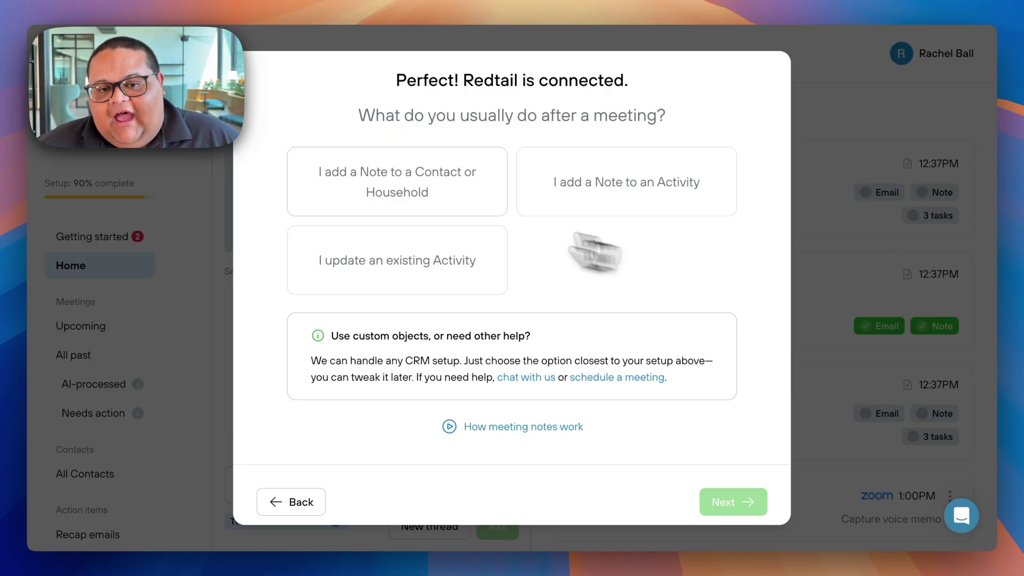
left_click(467, 206)
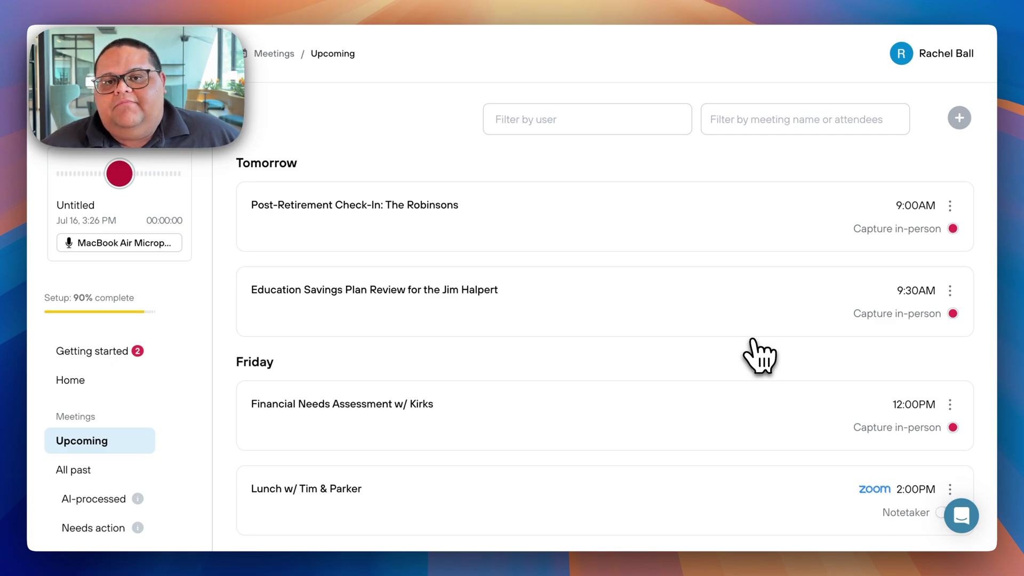
- Open the upcoming Education Savings Plan Review meeting and examine its pre-meeting prep notes and the Redtail source of the client goals
left_click(338, 310)
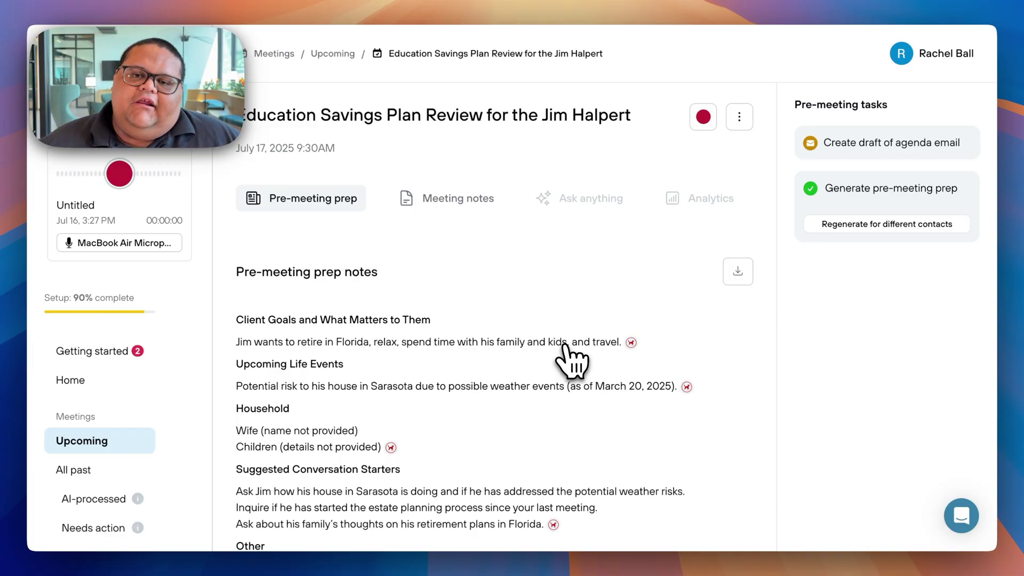
scroll(571, 363, "down", 3)
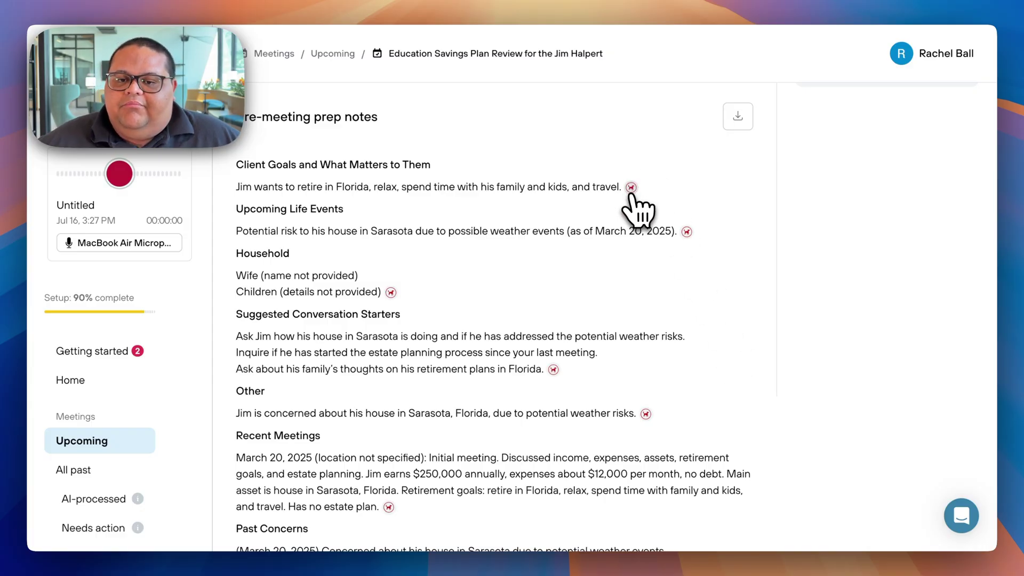
mouse_move(632, 192)
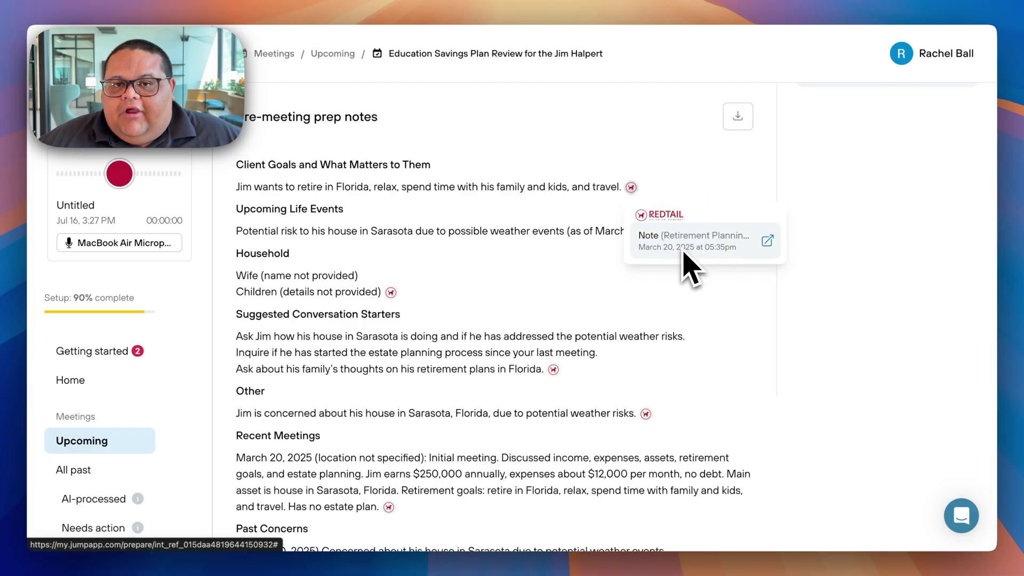
scroll(761, 426, "up", 1)
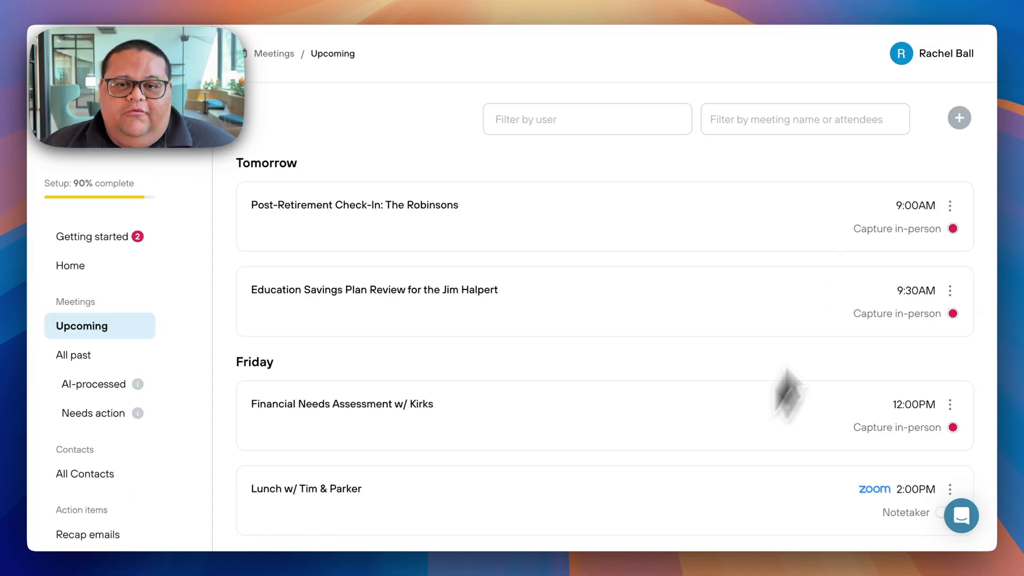
- Open the Preferences in the user settings and look through them for the calendar preferences
left_click(950, 61)
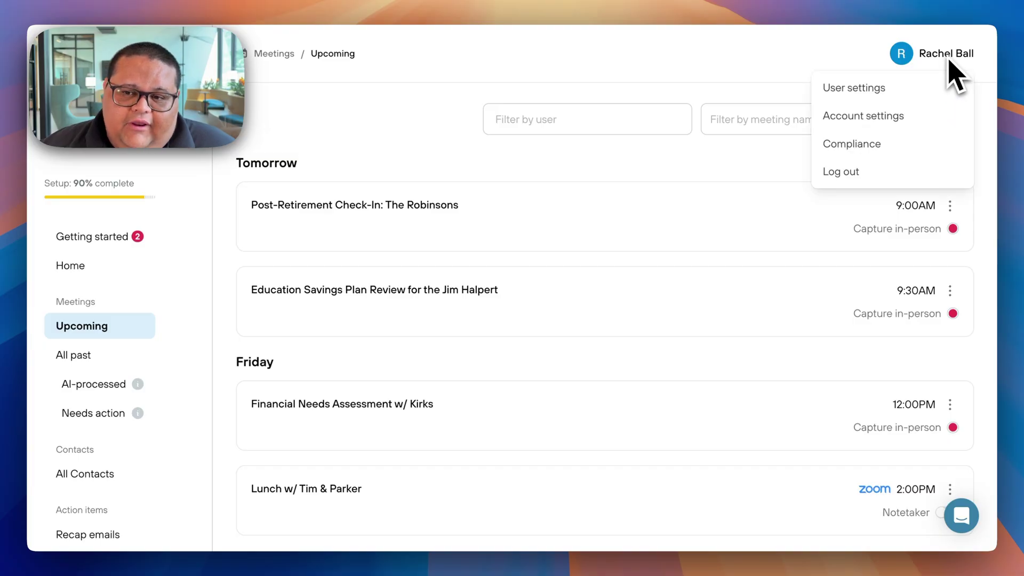
left_click(909, 89)
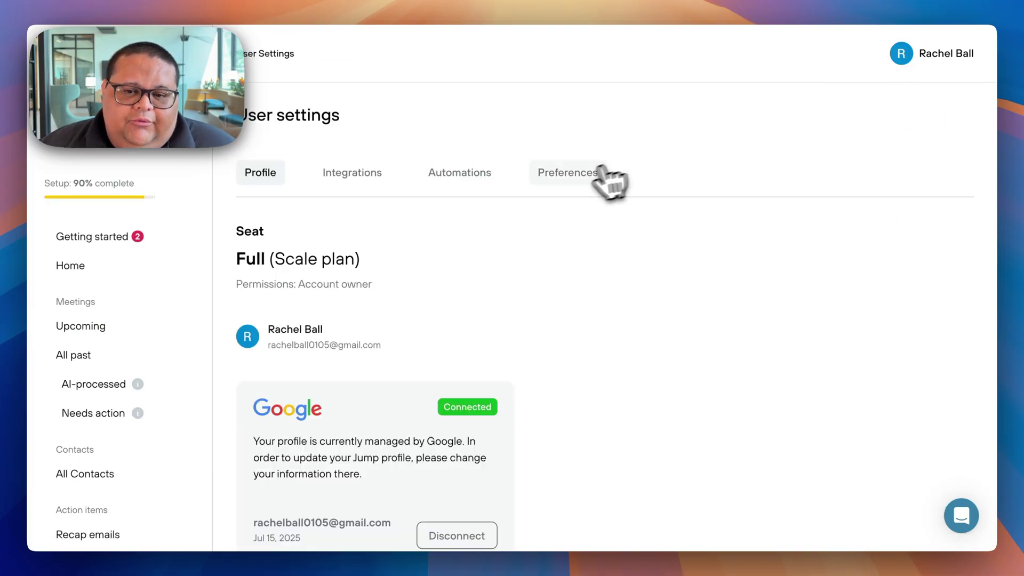
left_click(581, 175)
scroll(640, 363, "down", 1)
scroll(645, 386, "down", 15)
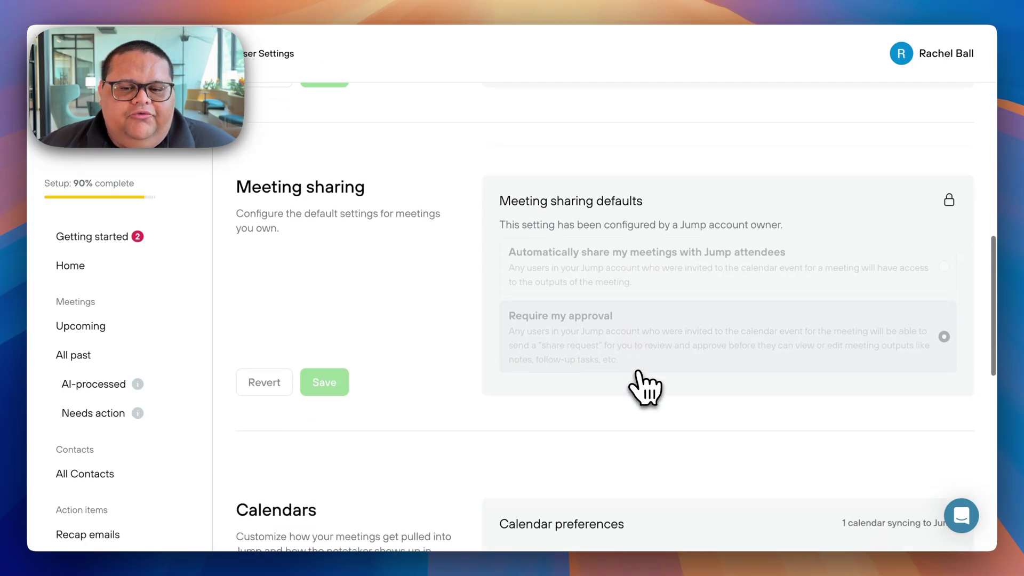
scroll(645, 387, "up", 4)
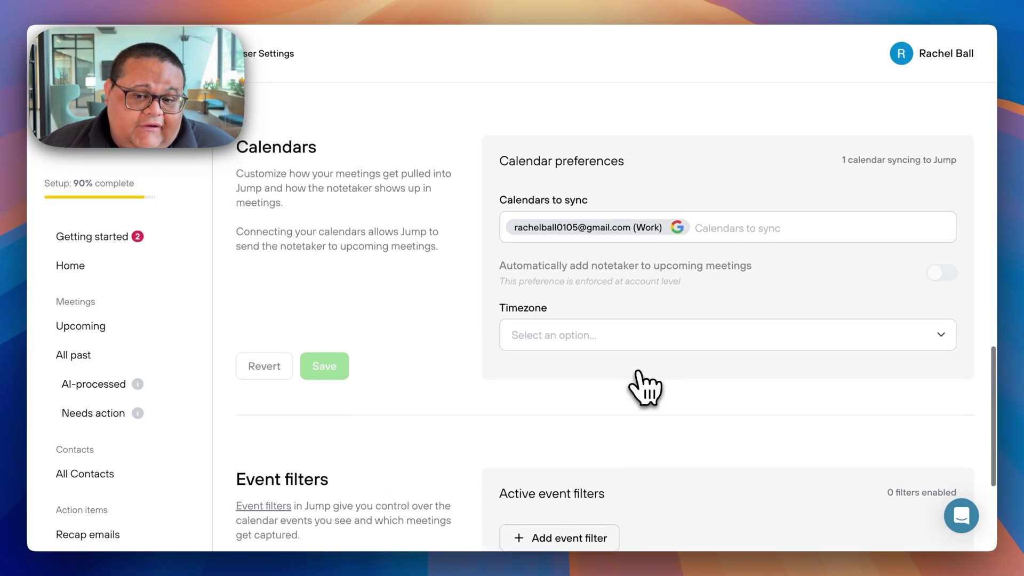
- Expand the Calendars to sync choices in the calendar preferences and review the available Google and Redtail calendars
left_click(946, 59)
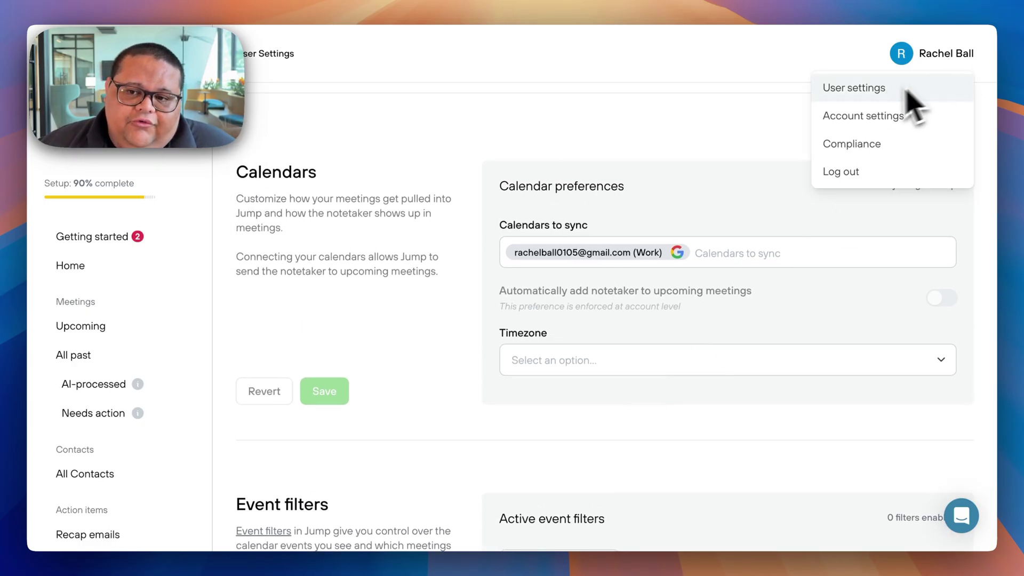
left_click(879, 91)
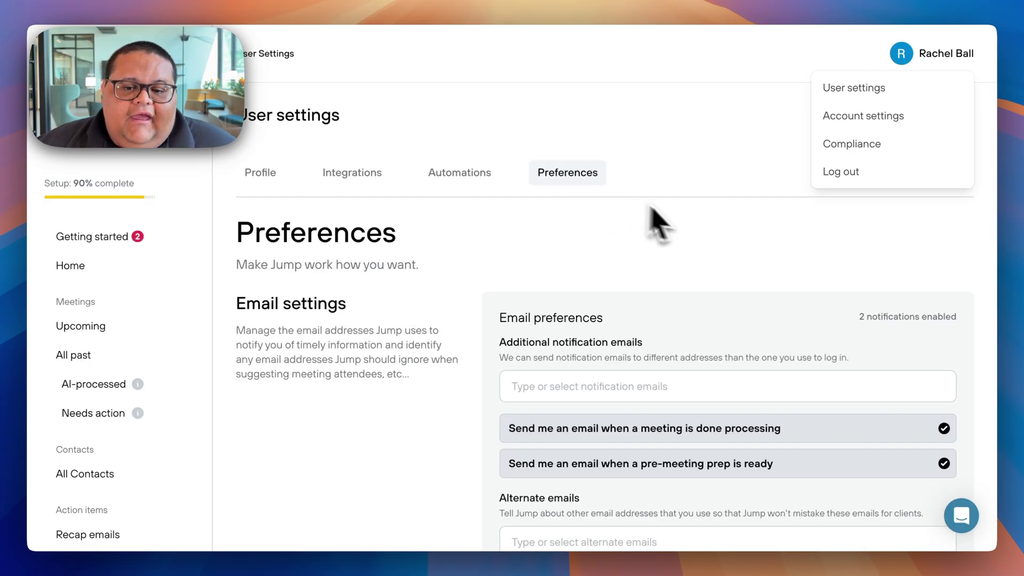
scroll(686, 240, "down", 10)
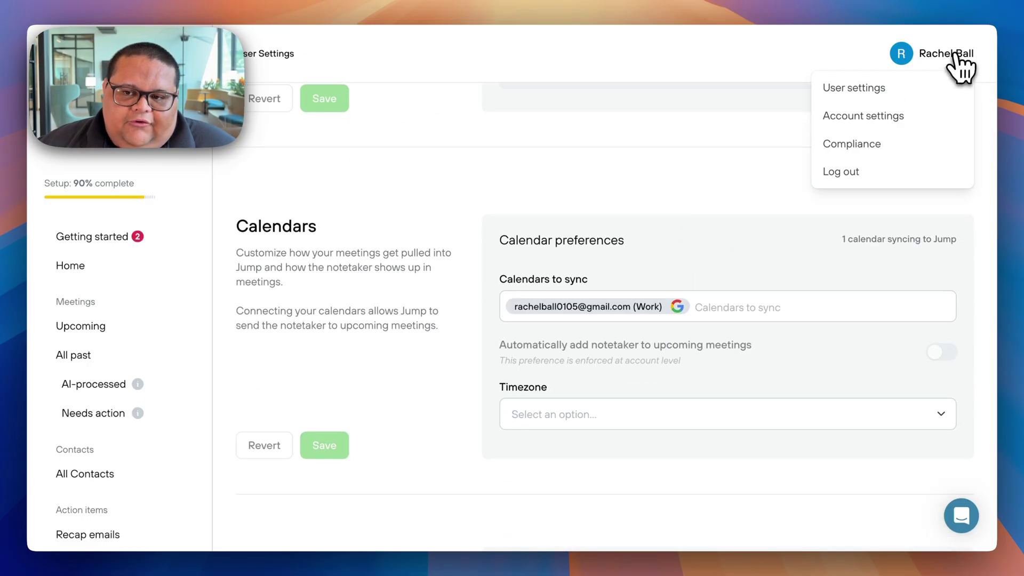
left_click(954, 59)
scroll(790, 224, "down", 2)
left_click(745, 231)
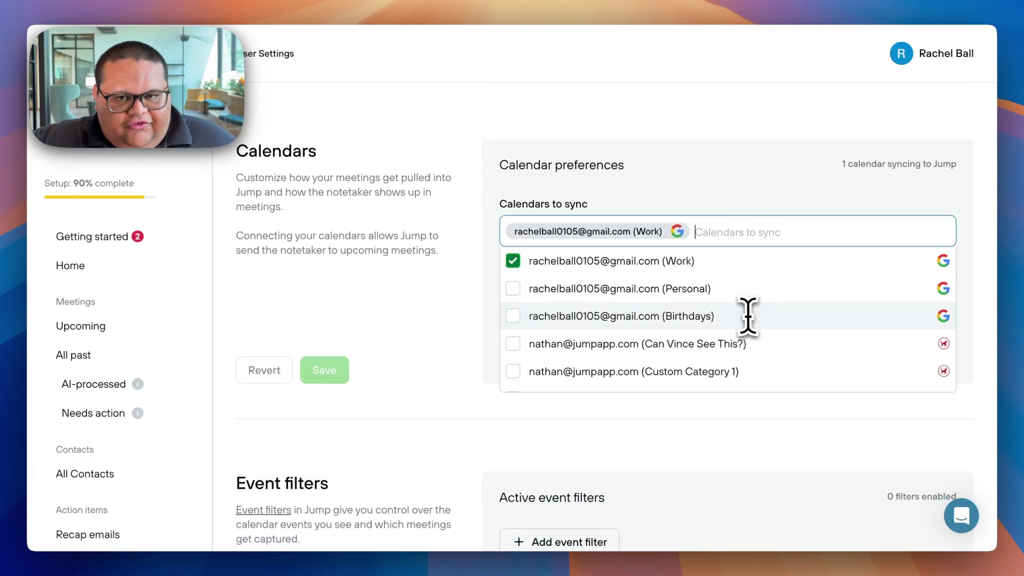
scroll(748, 316, "down", 5)
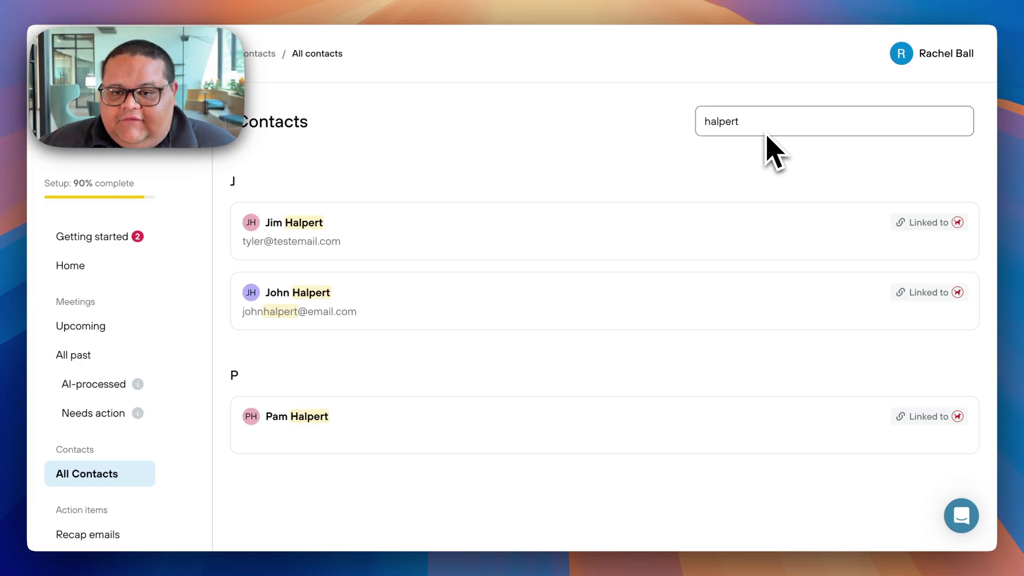
- Open the first contact matching the search and read through its pre-meeting prep
left_click(352, 230)
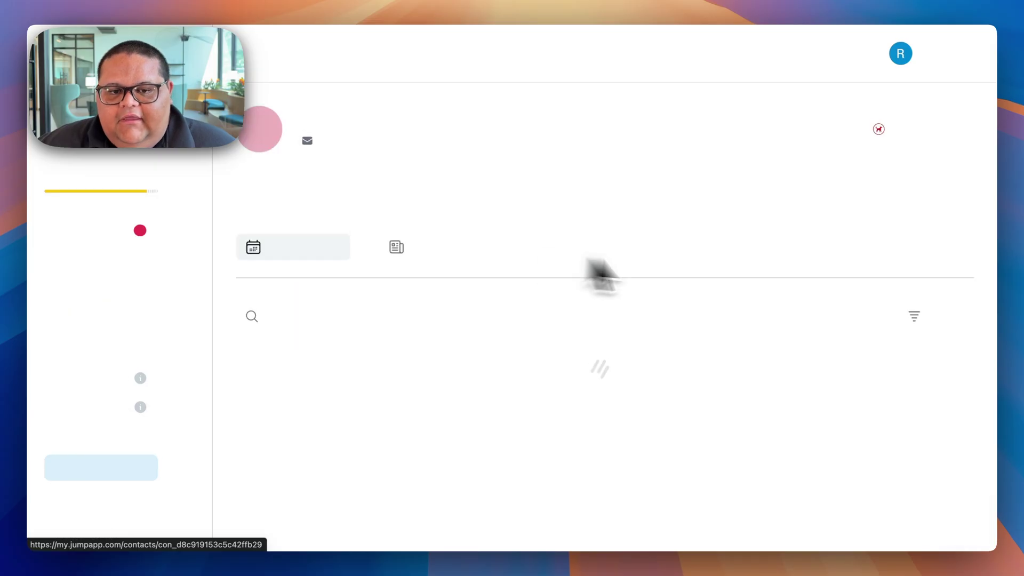
left_click(427, 253)
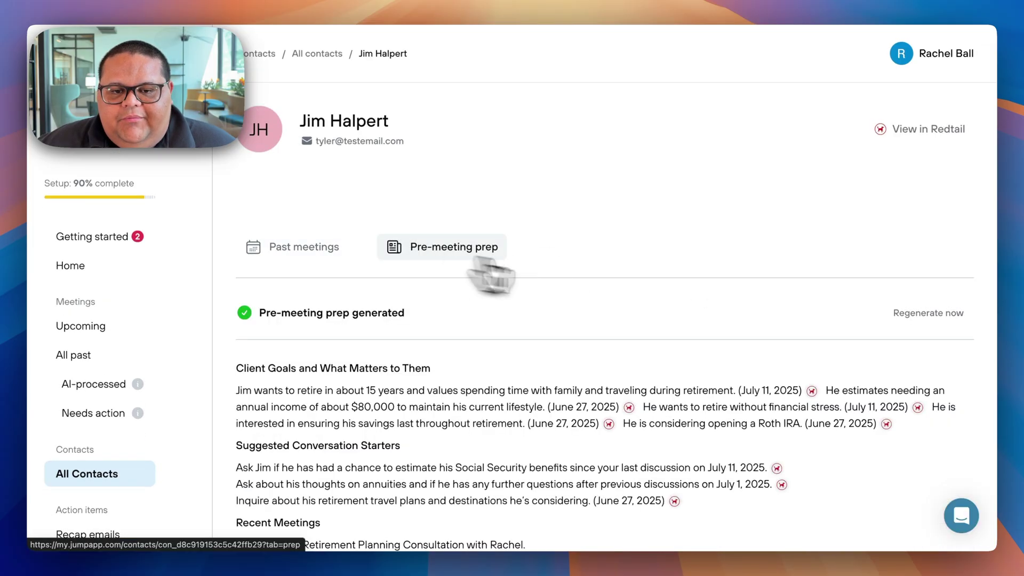
scroll(644, 326, "down", 4)
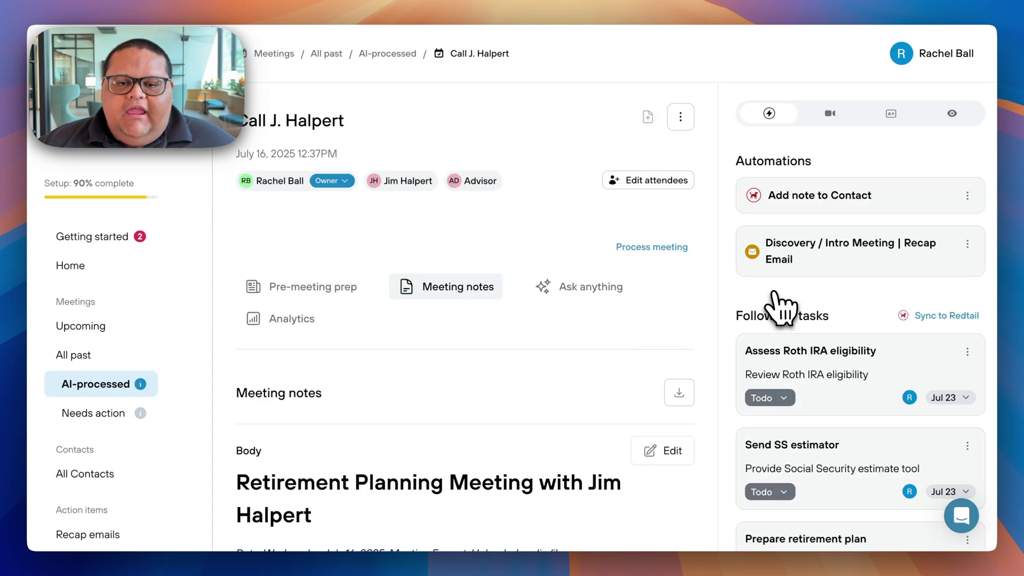
- Open the Add note to Contact automation of the processed July 16 call and review its contact, body and category fields
scroll(776, 306, "down", 1)
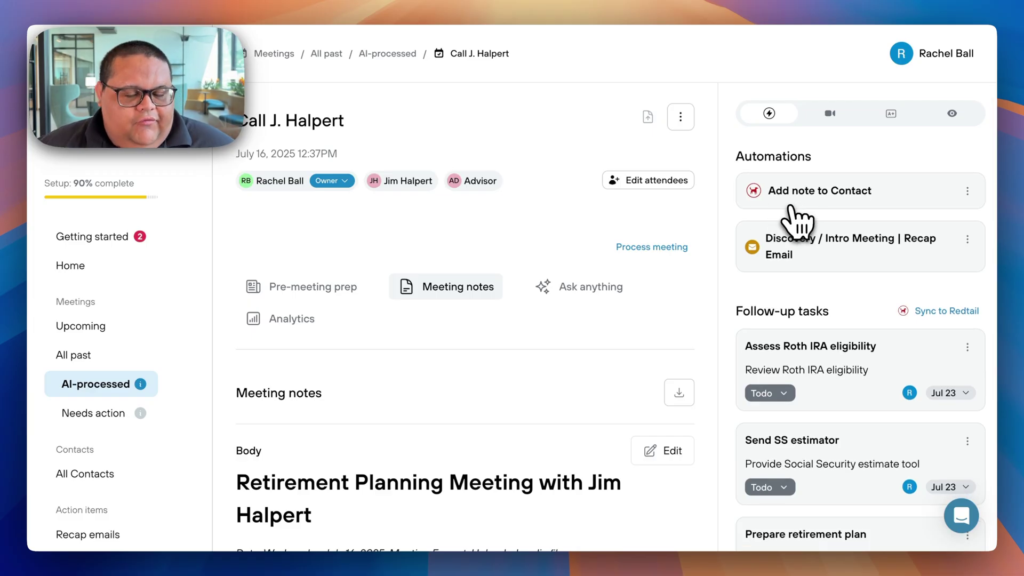
scroll(798, 221, "up", 1)
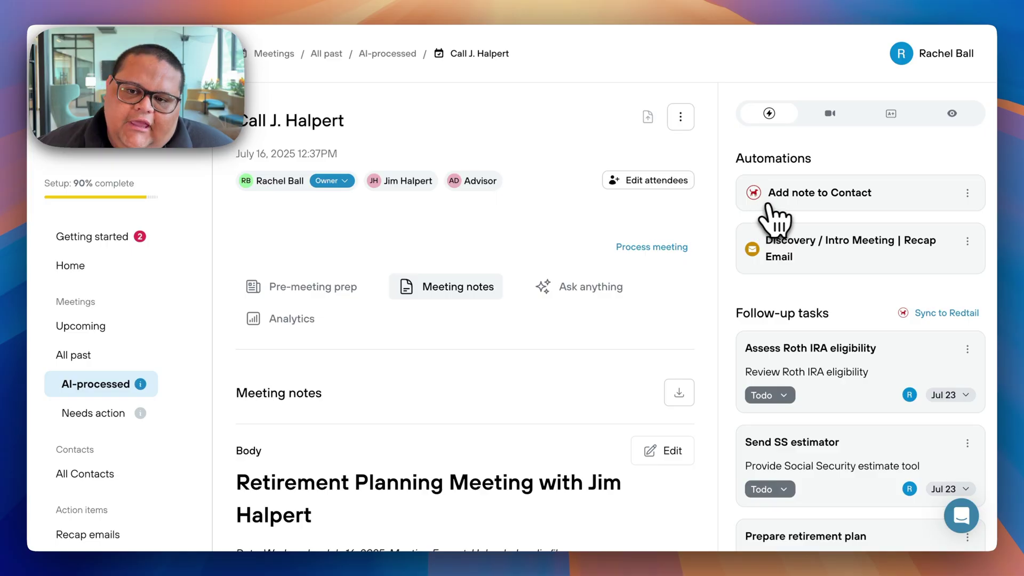
scroll(783, 205, "down", 1)
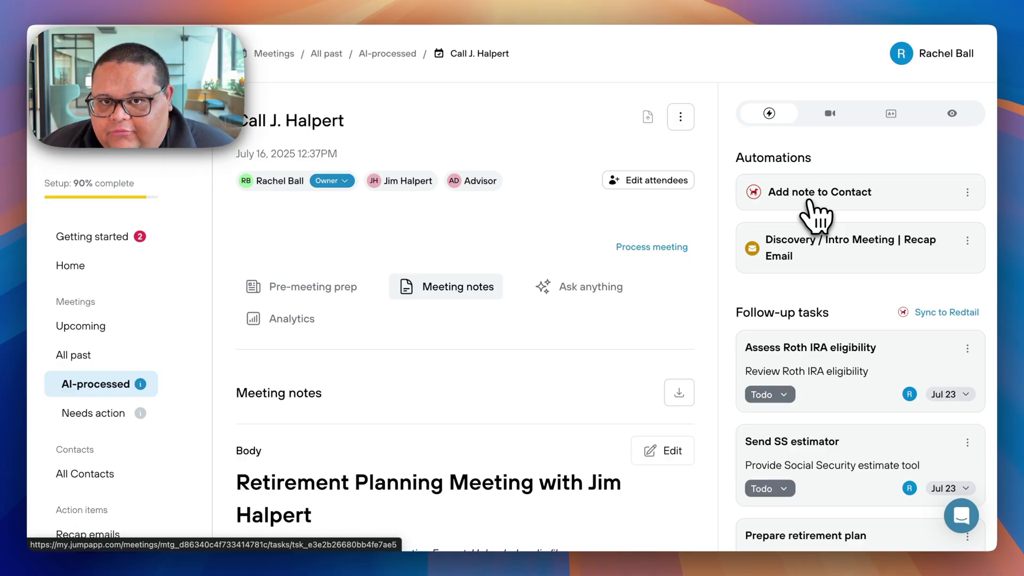
scroll(805, 216, "down", 1)
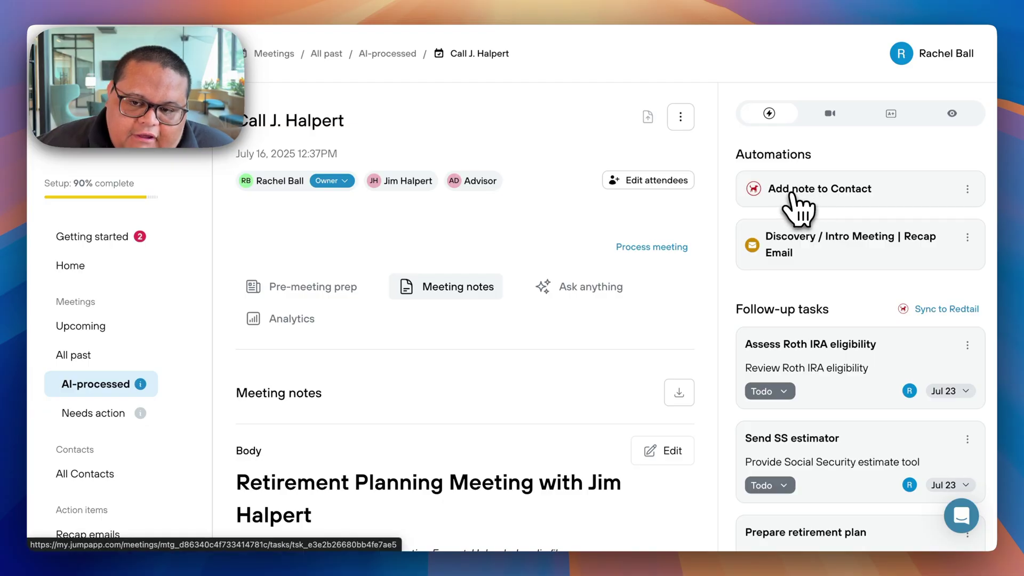
left_click(791, 197)
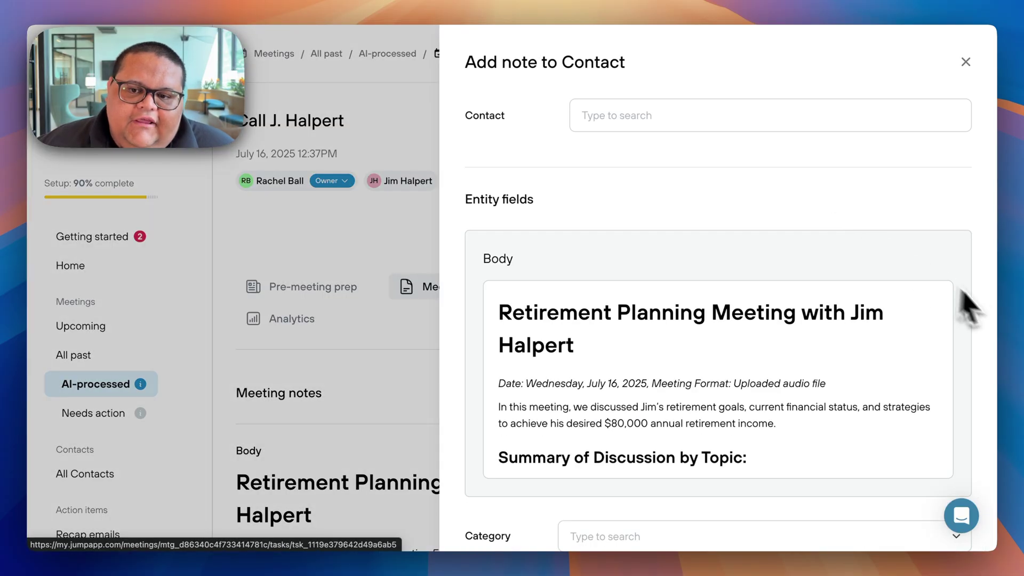
scroll(844, 232, "down", 3)
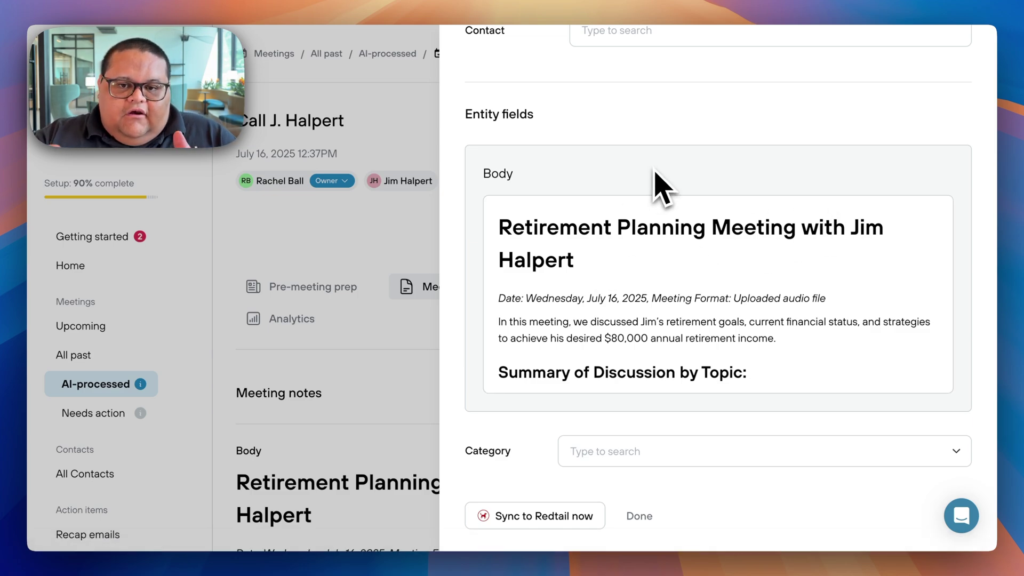
scroll(662, 186, "up", 3)
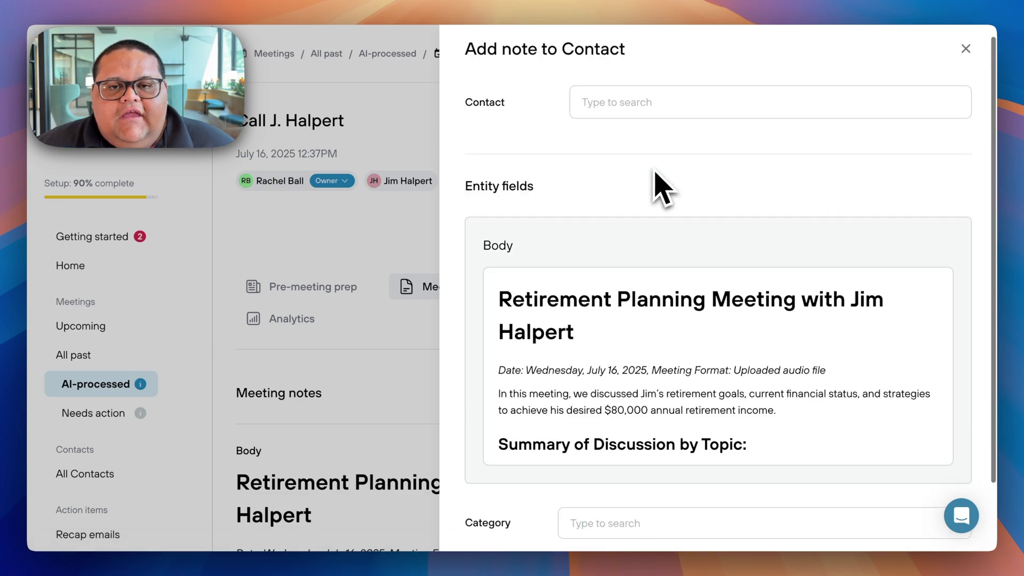
- Add the client and the family member with the same surname as the contacts for the meeting note
left_click(612, 115)
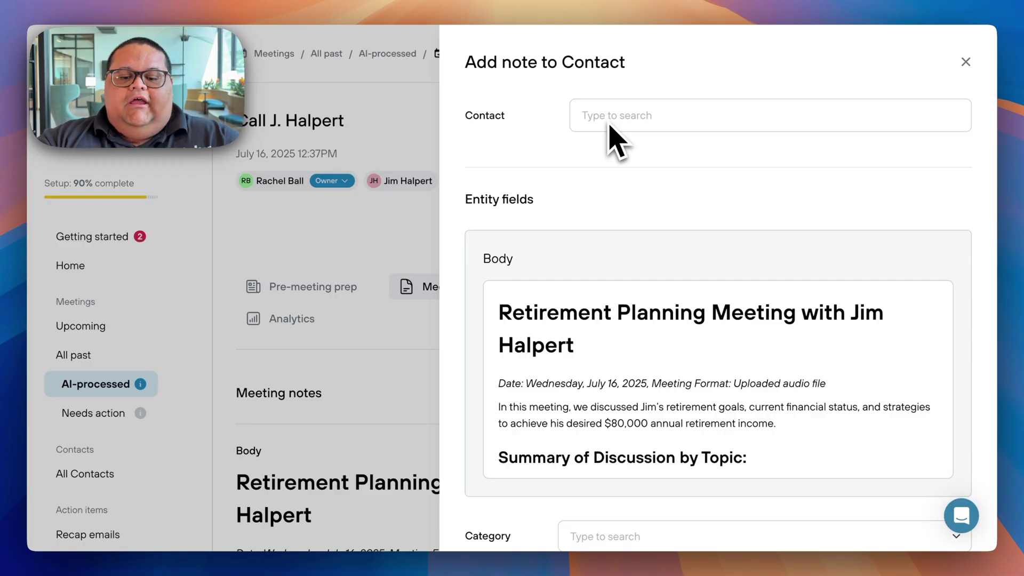
type("jim halpert")
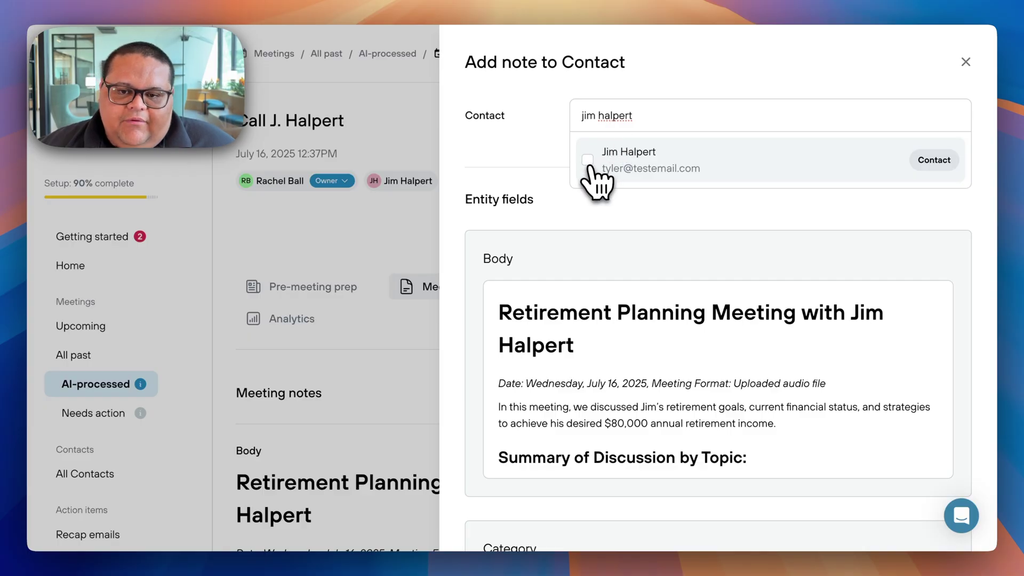
left_click(592, 170)
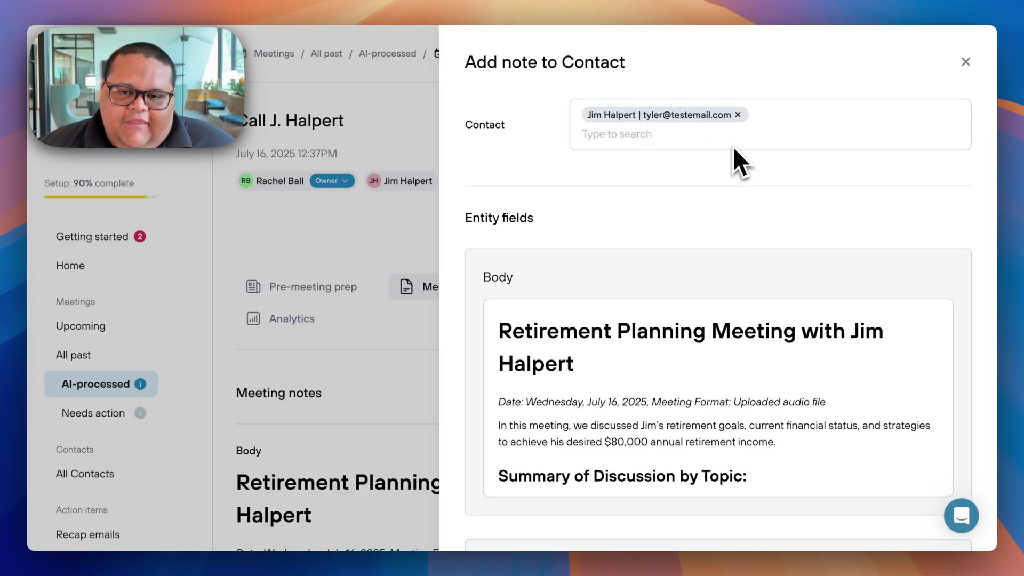
type("pam halpert")
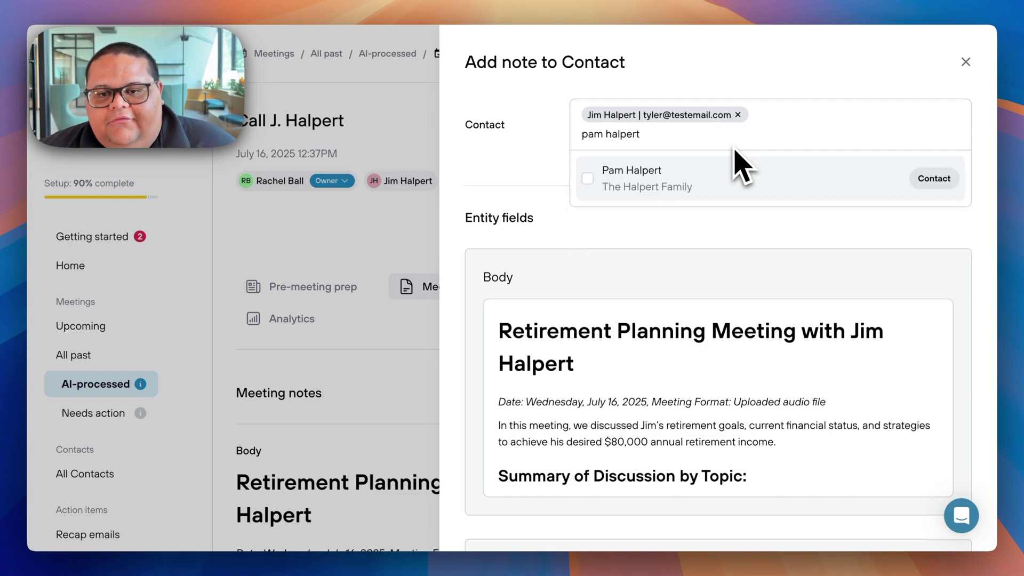
left_click(589, 184)
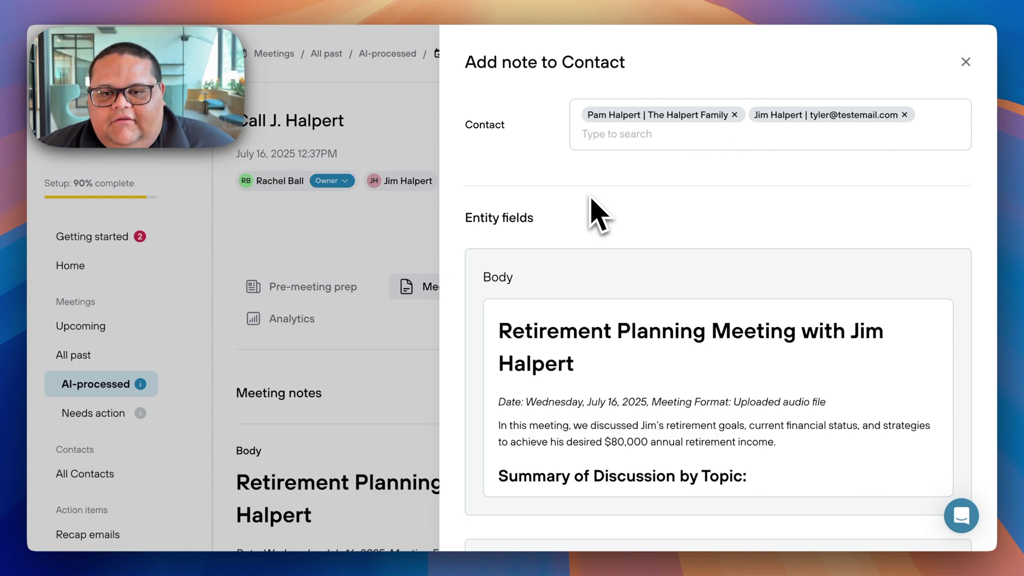
scroll(852, 256, "down", 3)
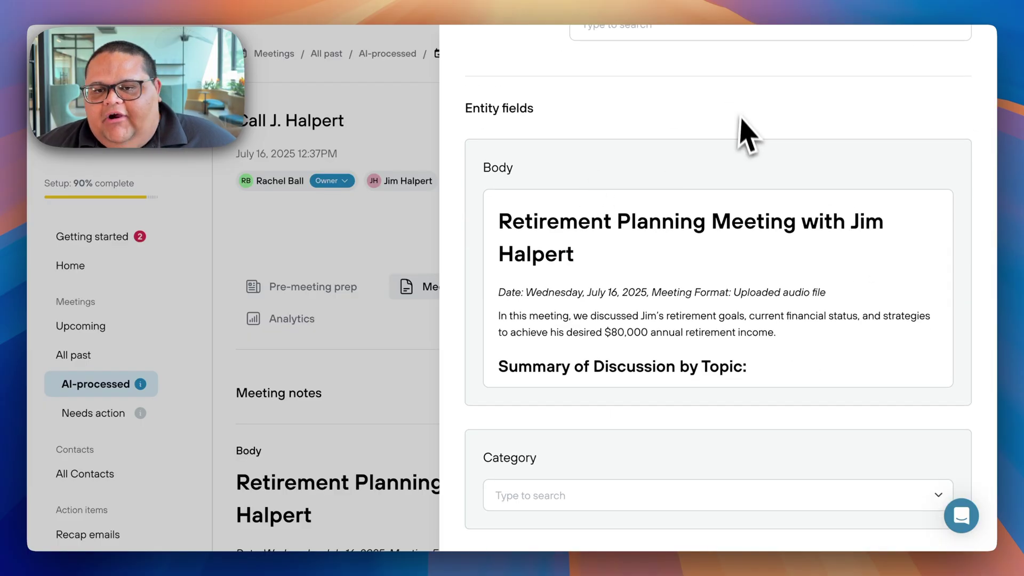
- Review the meeting note's contacts and body, and set its category to General Information
scroll(738, 133, "up", 3)
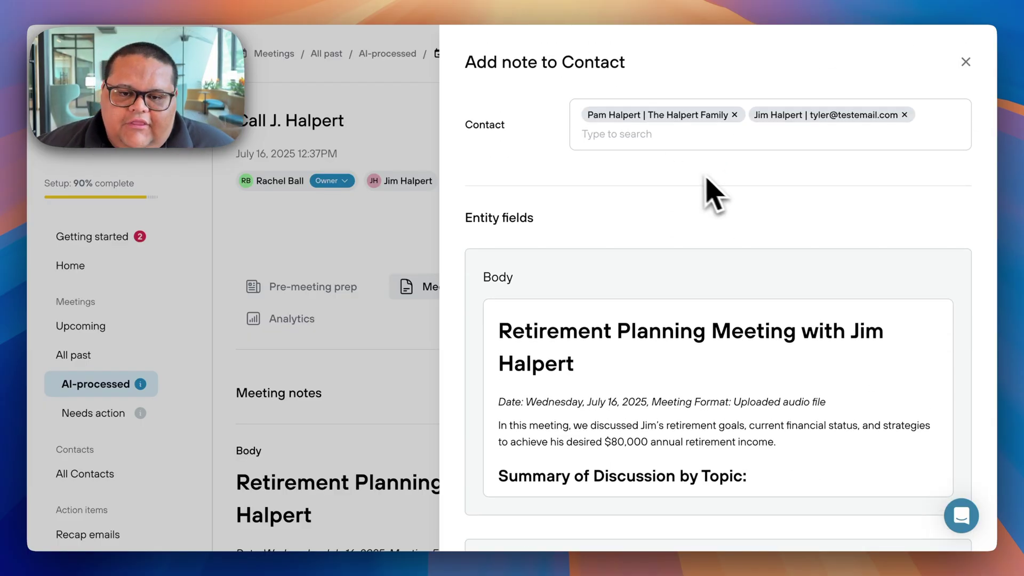
scroll(715, 192, "down", 2)
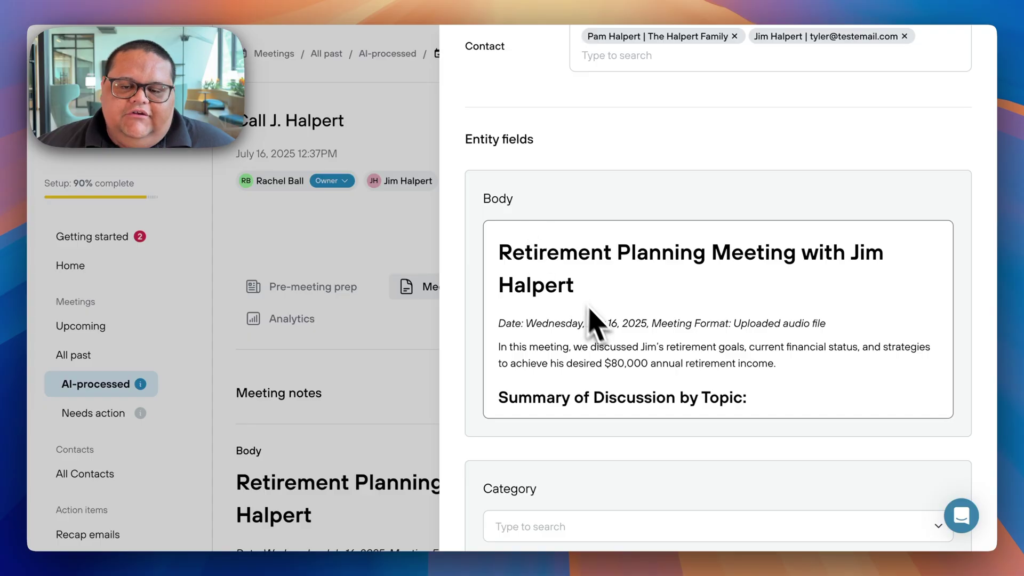
scroll(606, 339, "down", 2)
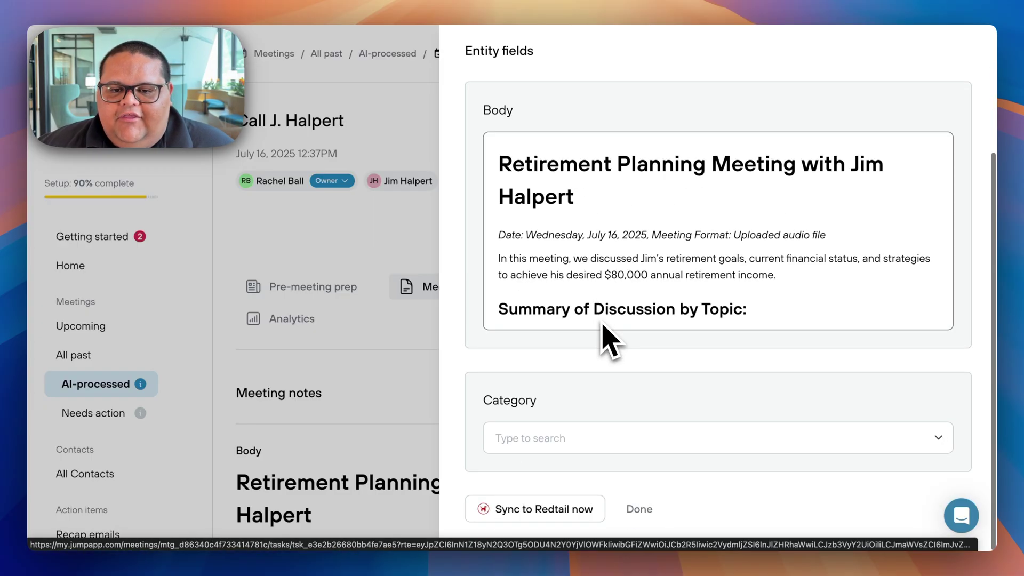
left_click(929, 440)
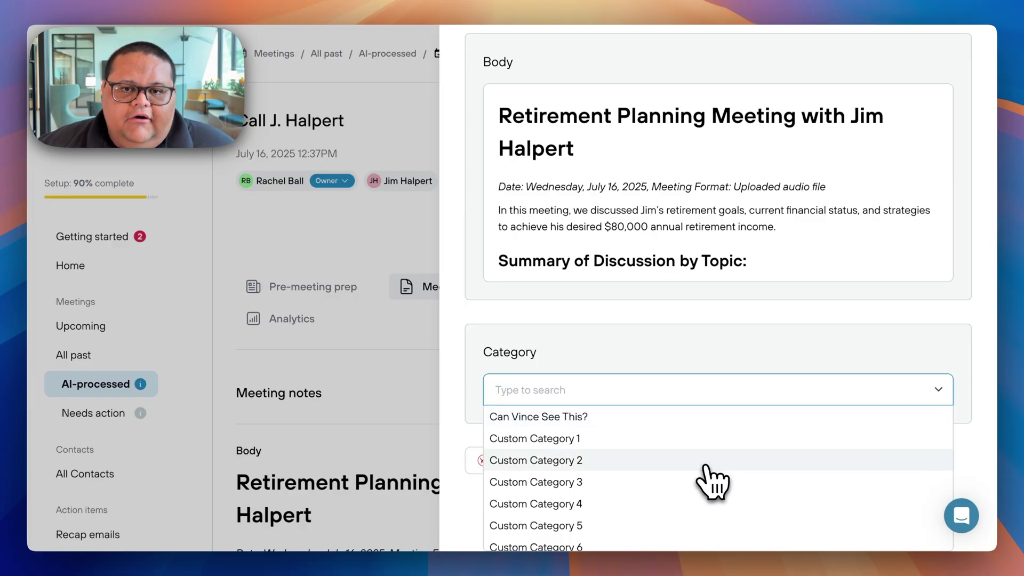
scroll(712, 483, "down", 4)
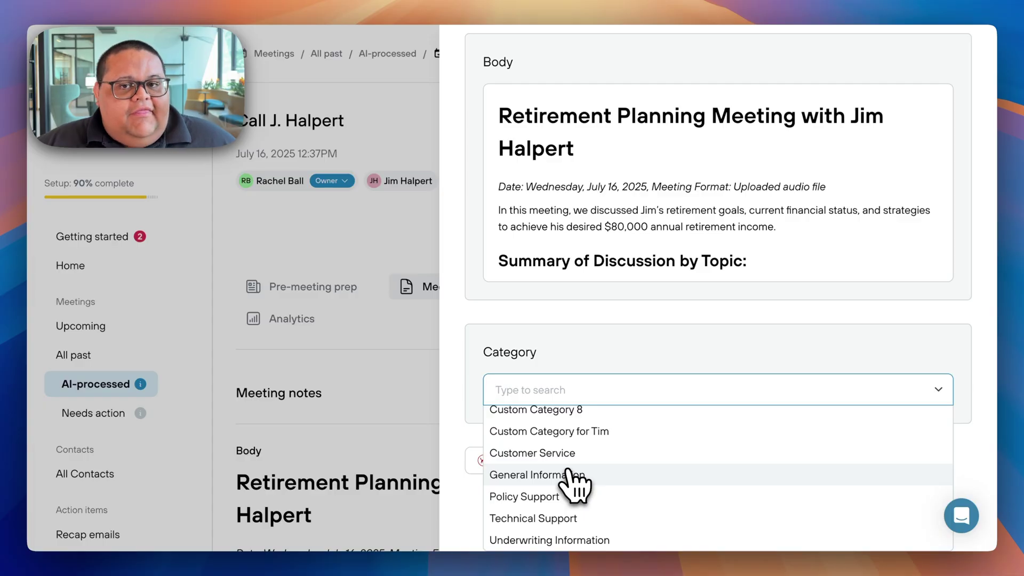
left_click(568, 474)
- Sync the completed meeting note to Redtail and check its sync status in the meeting notes
scroll(741, 496, "up", 5)
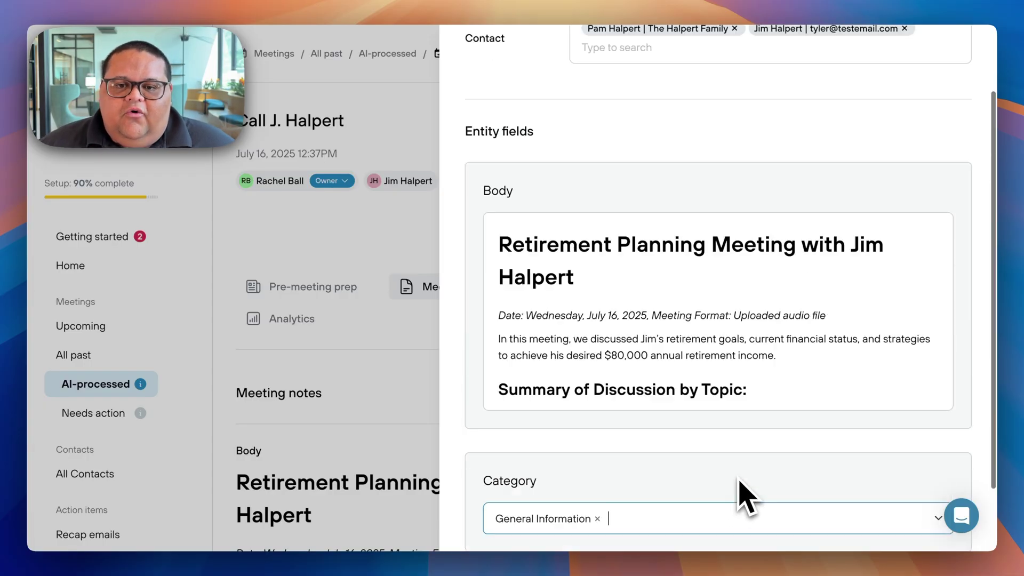
scroll(747, 499, "down", 3)
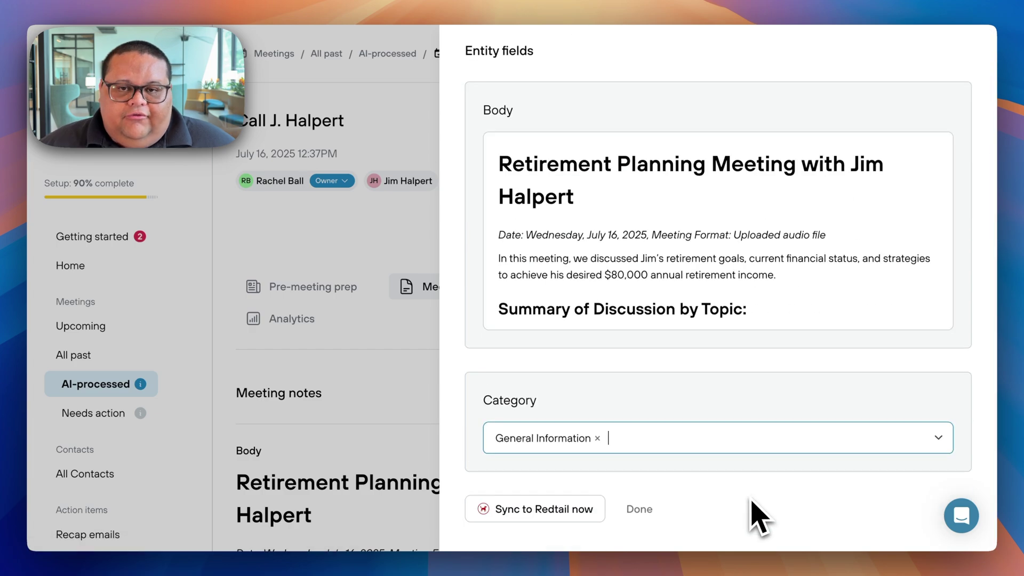
left_click(504, 515)
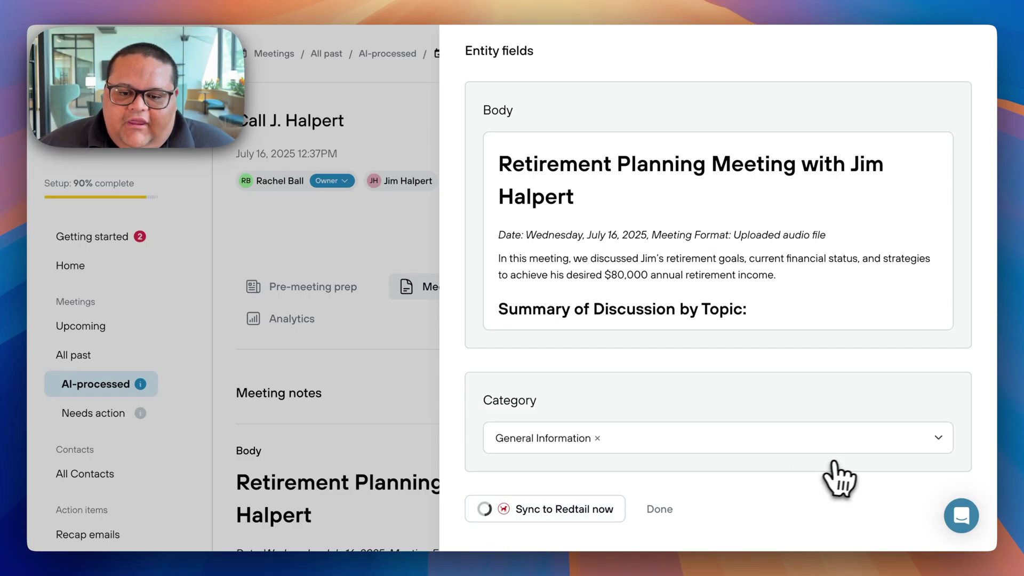
scroll(540, 290, "down", 2)
scroll(581, 374, "down", 3)
scroll(583, 368, "down", 1)
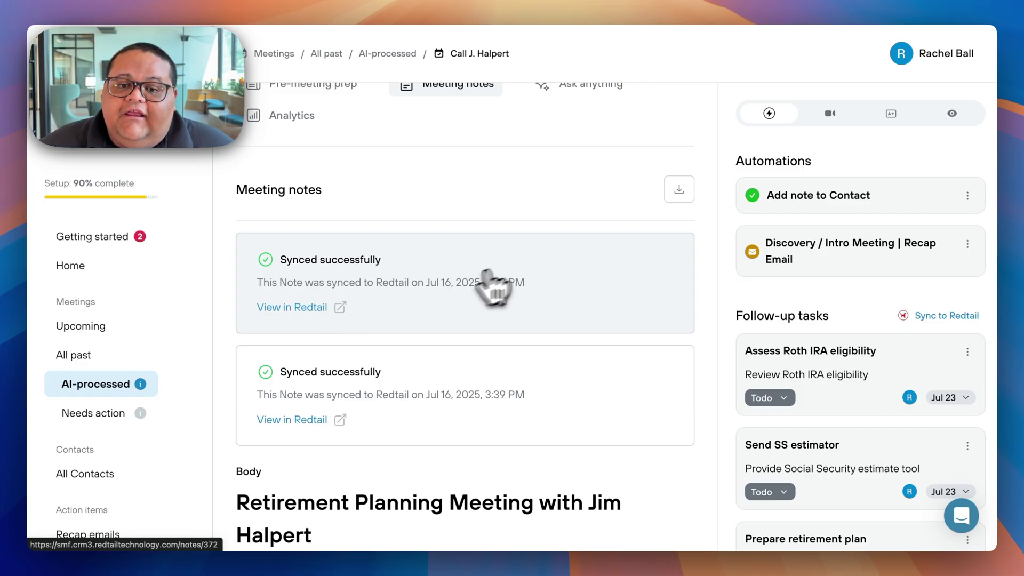
- View the first synced note in Redtail, read through the meeting summary, and return to the Jump meeting
left_click(275, 309)
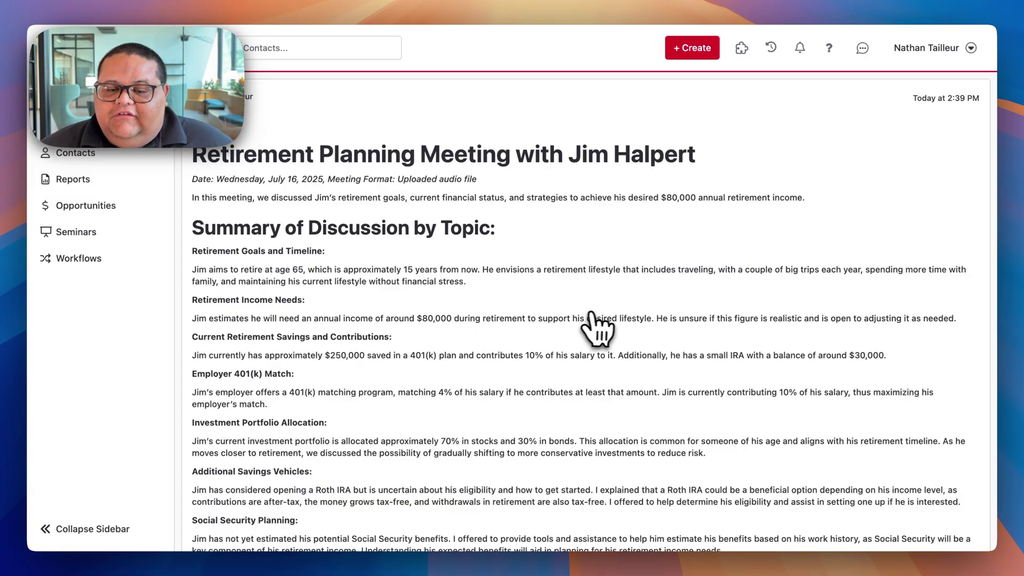
scroll(599, 313, "down", 10)
scroll(600, 313, "up", 10)
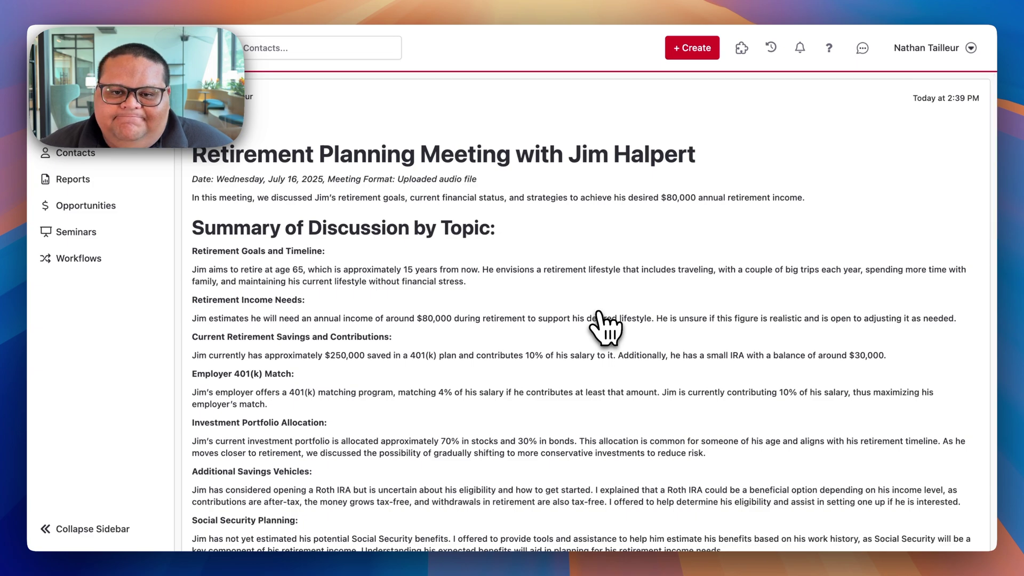
key("super+w")
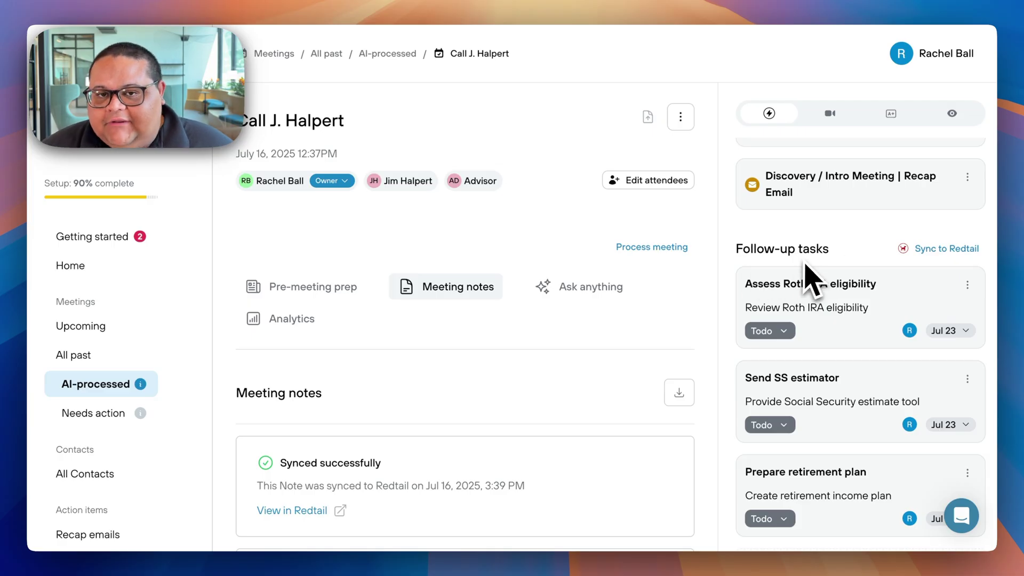
- In the follow-up tasks' Redtail sync, add "For" and the family member's first name to the Assess Roth IRA eligibility title and review the assignee options
left_click(931, 249)
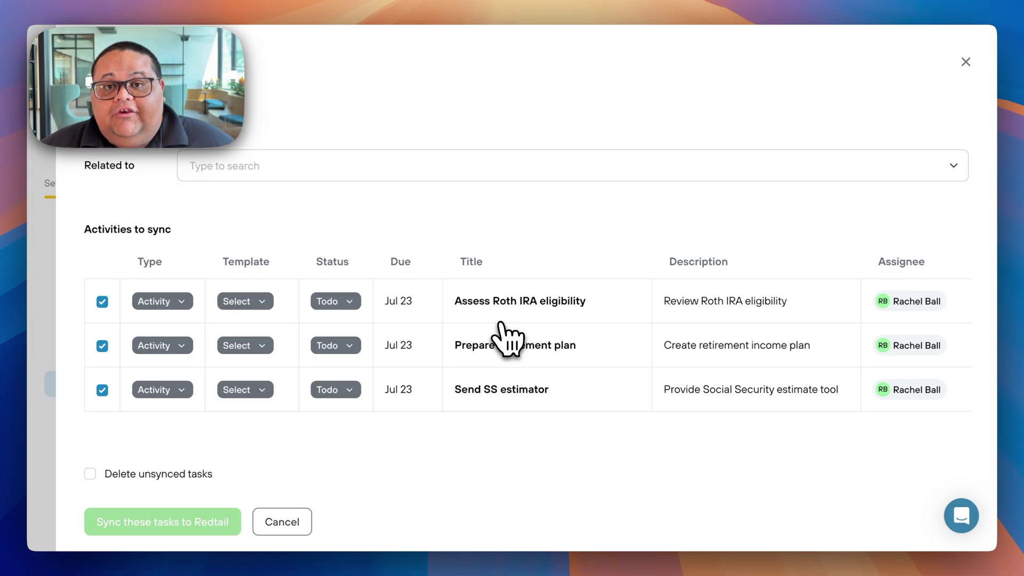
left_click(599, 309)
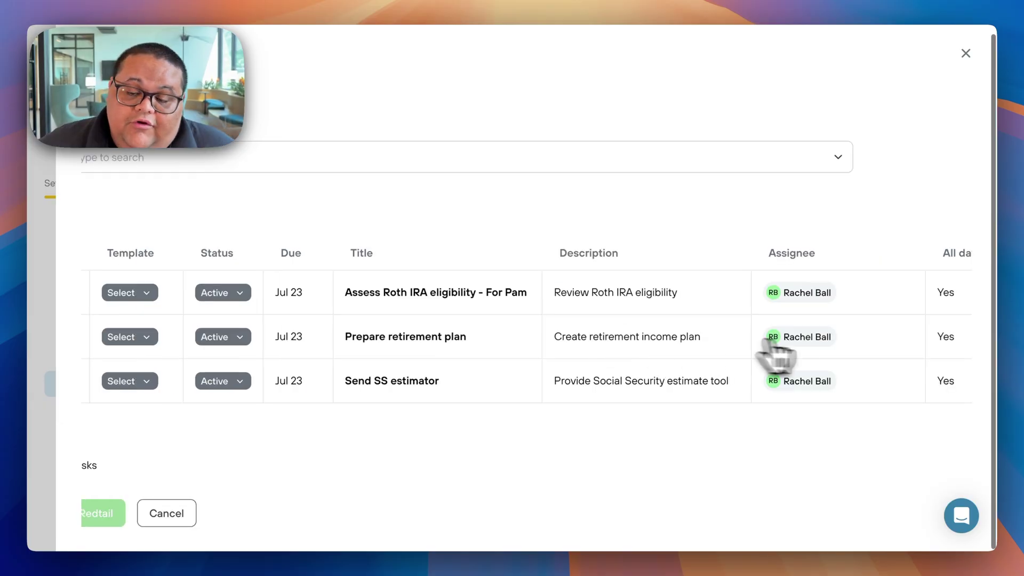
left_click(824, 380)
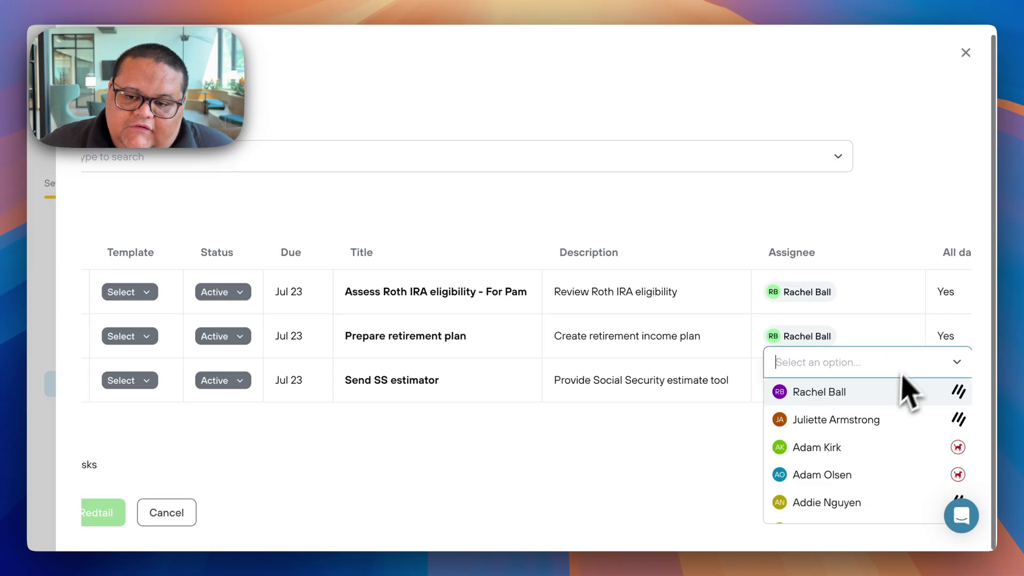
scroll(883, 448, "down", 5)
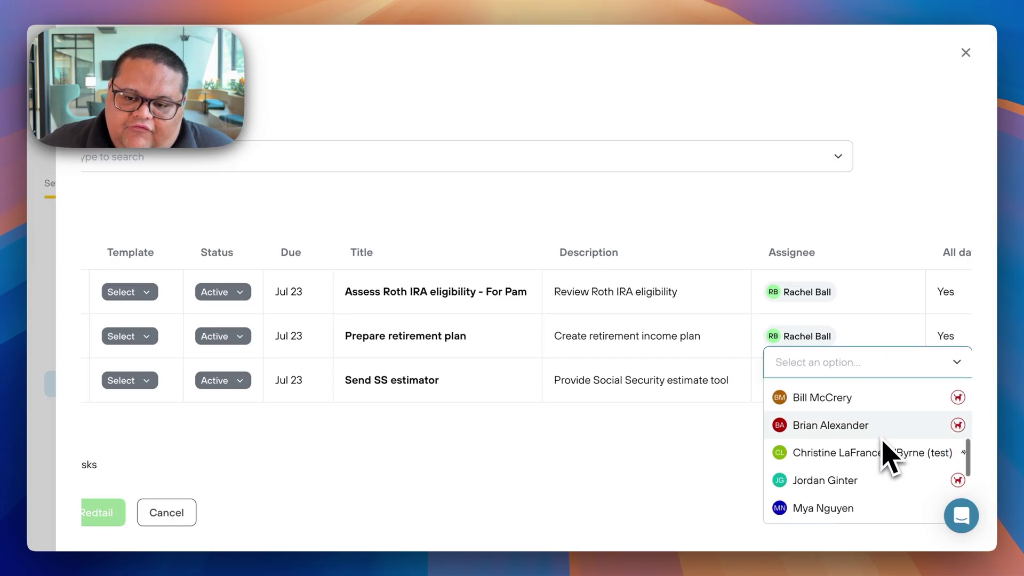
left_click(675, 482)
scroll(710, 377, "right", 3)
scroll(712, 381, "left", 5)
scroll(712, 382, "left", 2)
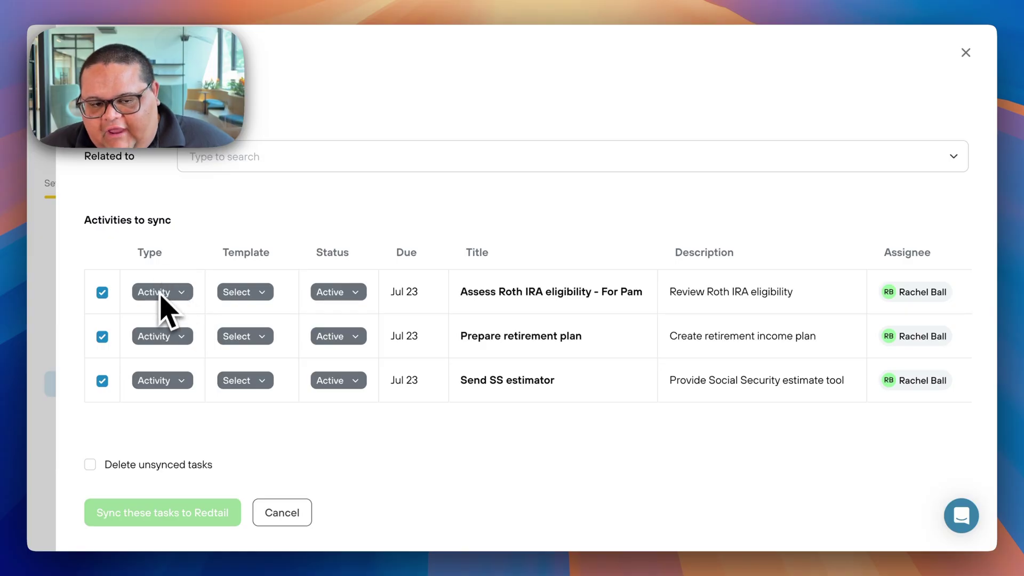
- Try changing the Assess Roth IRA eligibility task's type to Workflow and review its workflow fields
left_click(187, 294)
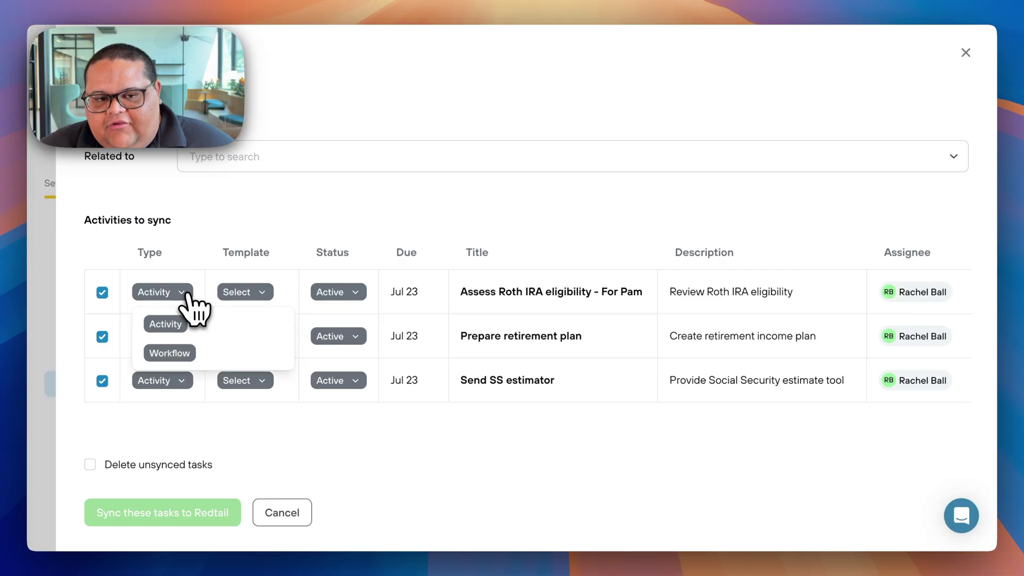
left_click(207, 355)
scroll(416, 373, "down", 2)
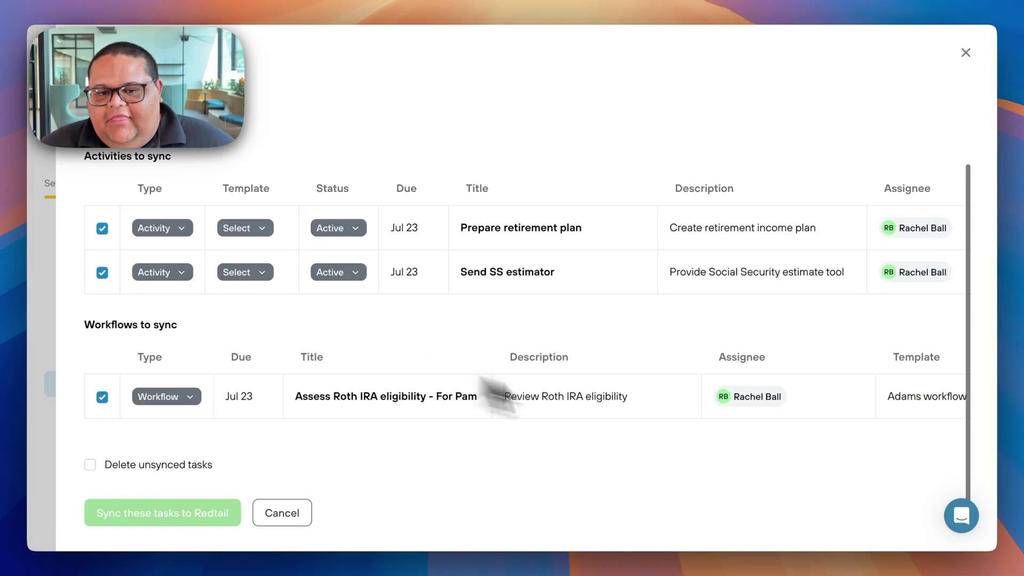
scroll(657, 448, "right", 4)
scroll(652, 434, "right", 1)
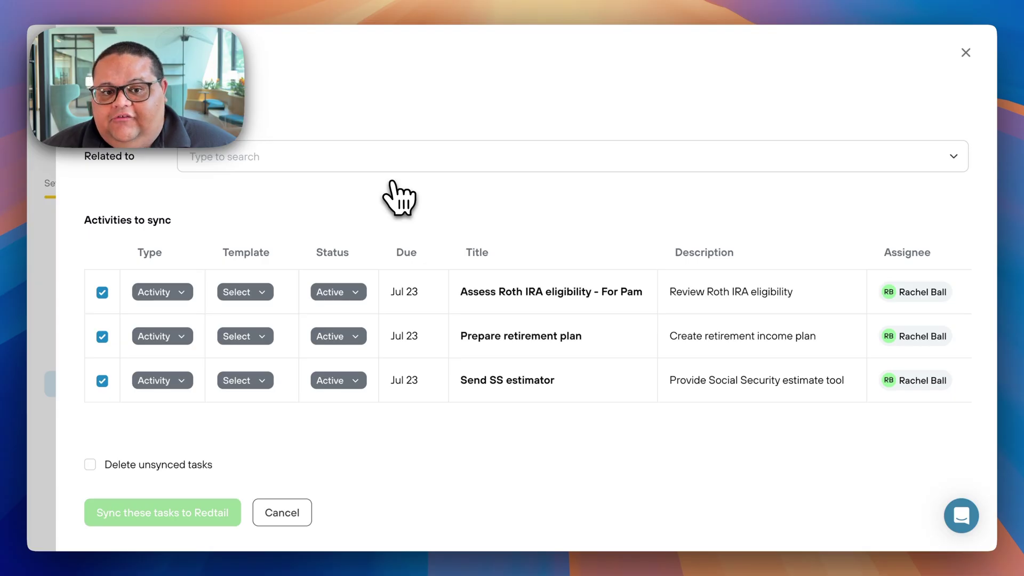
- Try the Client Review Meeting template on the Roth IRA task, replacing the template's title and description with the task's own
left_click(264, 294)
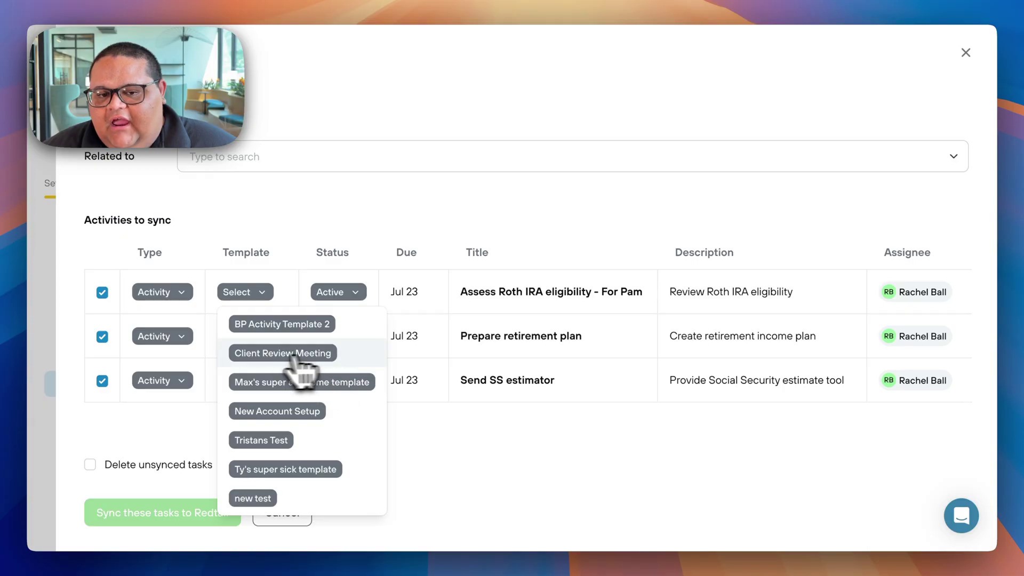
left_click(261, 354)
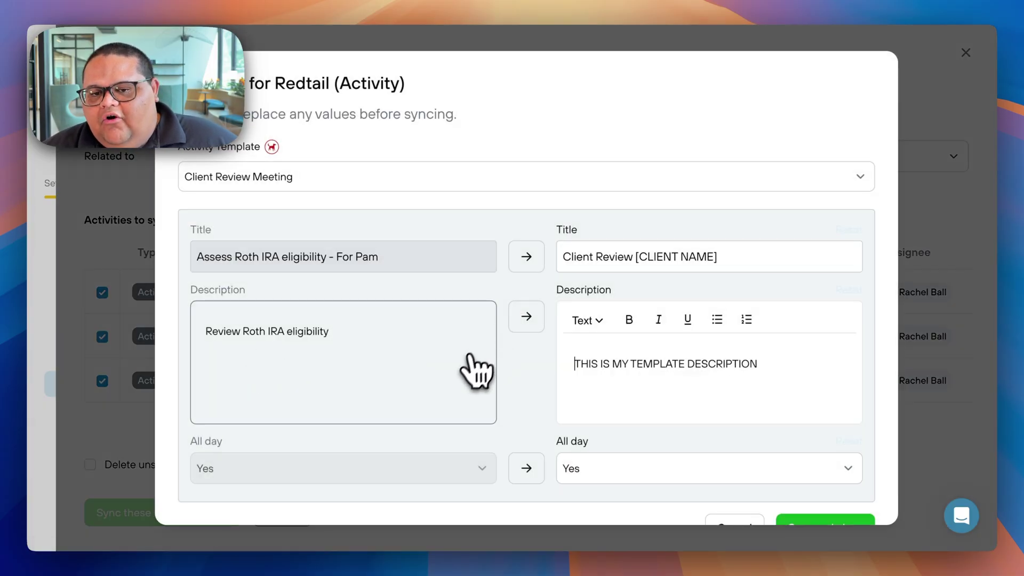
scroll(479, 368, "down", 2)
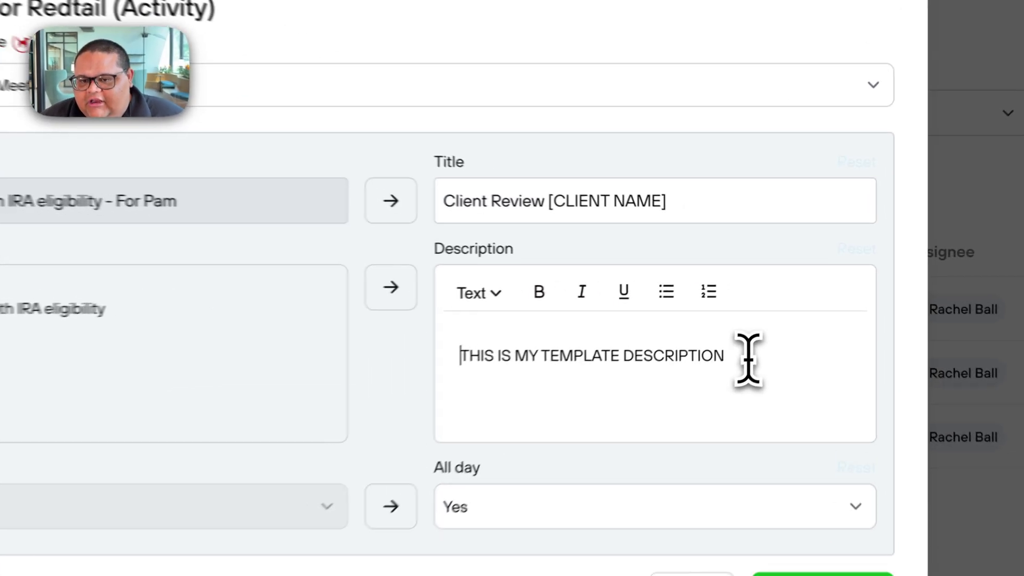
left_click_drag(774, 325, 560, 329)
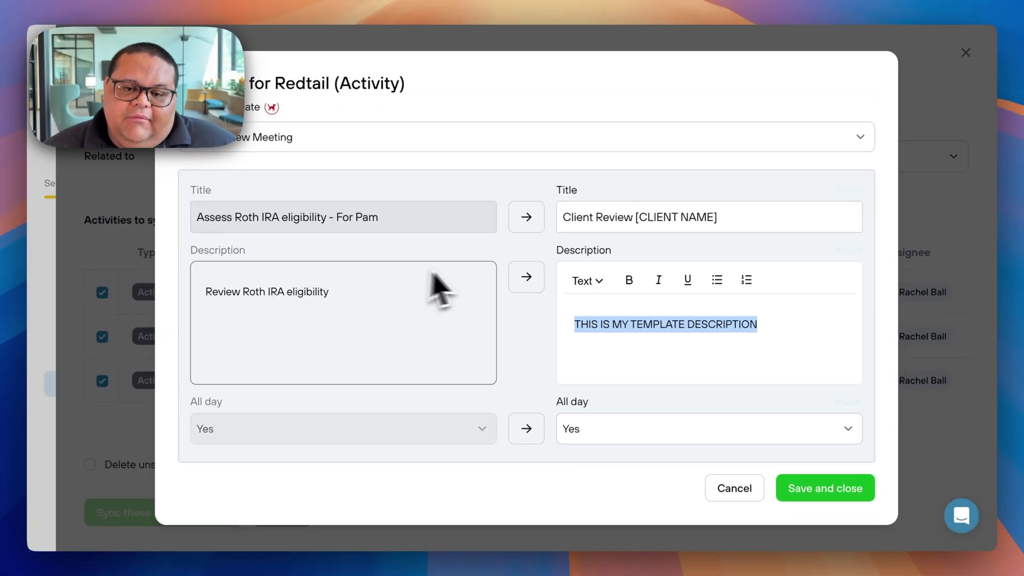
left_click(528, 288)
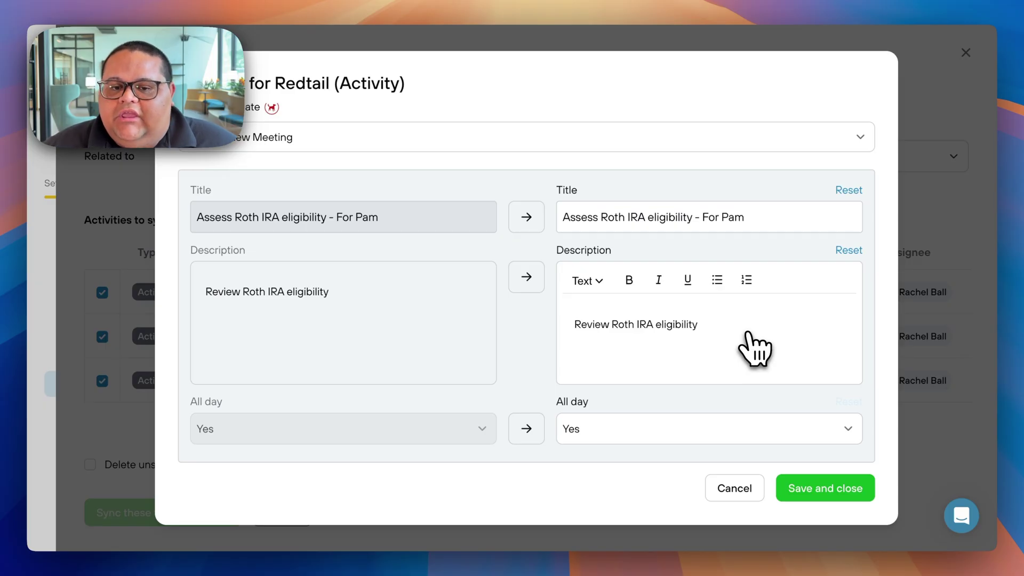
key("Escape")
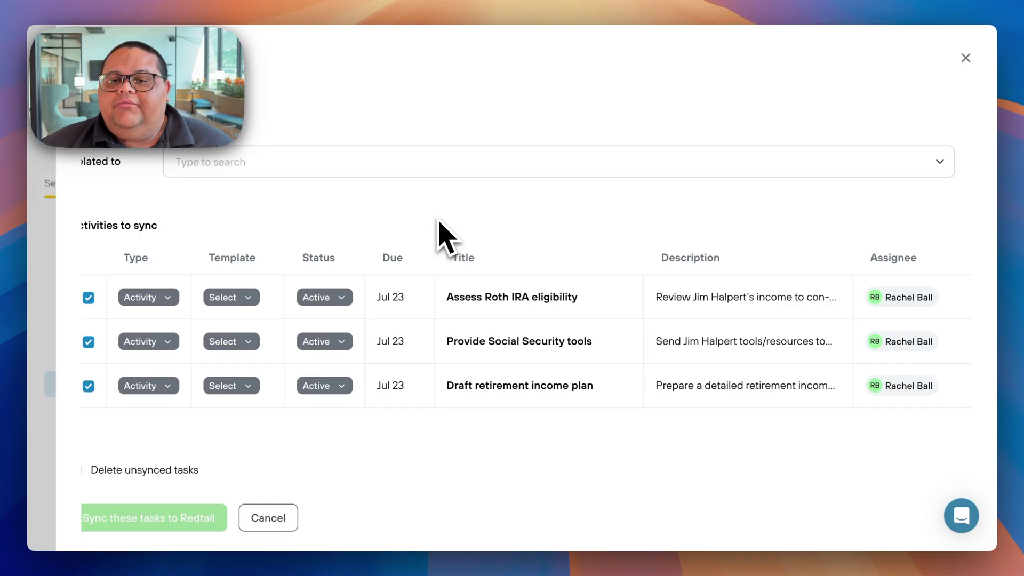
- Search for the client by full name and set that contact as the record the follow-up tasks relate to
scroll(442, 235, "left", 2)
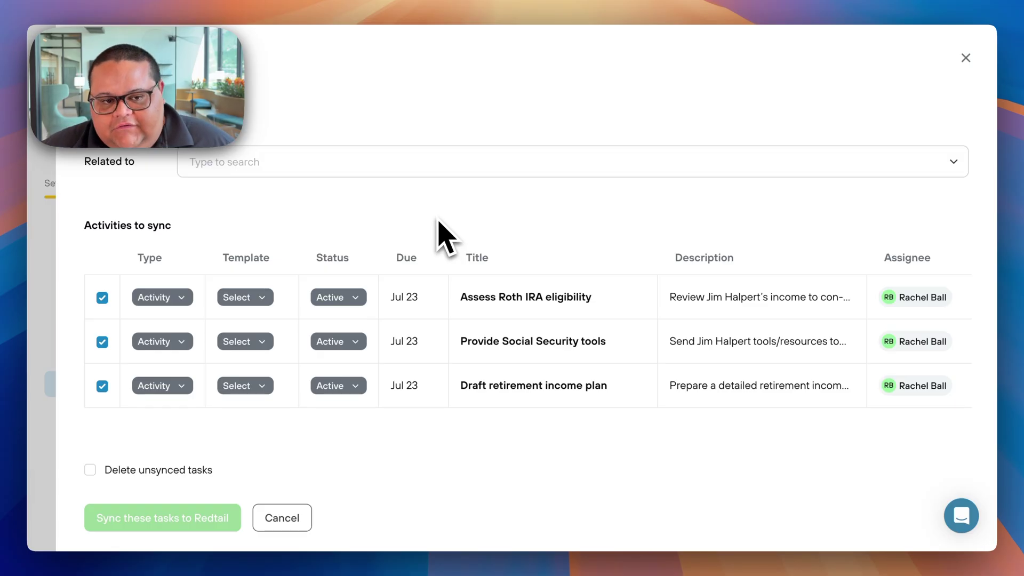
left_click(212, 170)
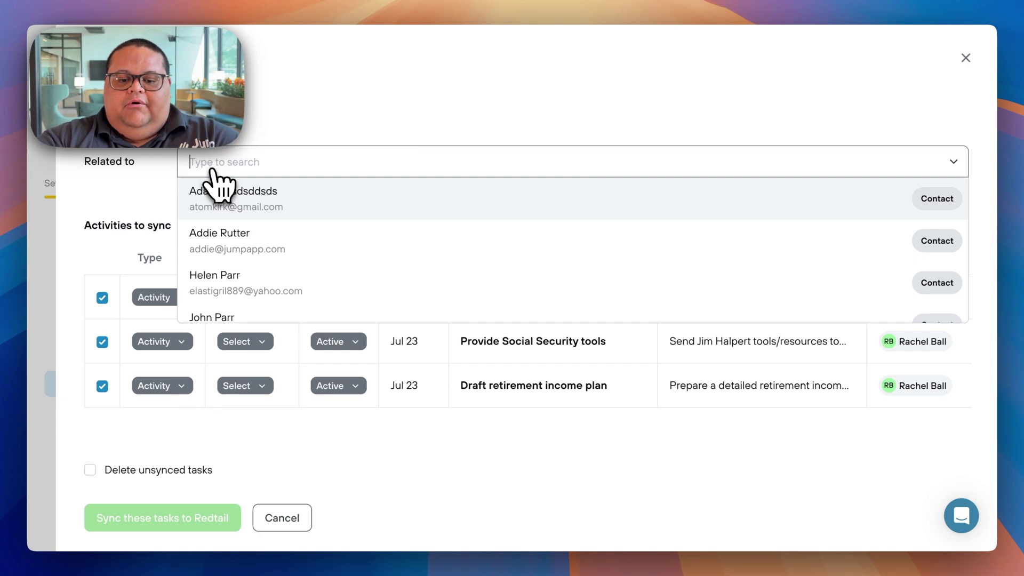
type("im halpert")
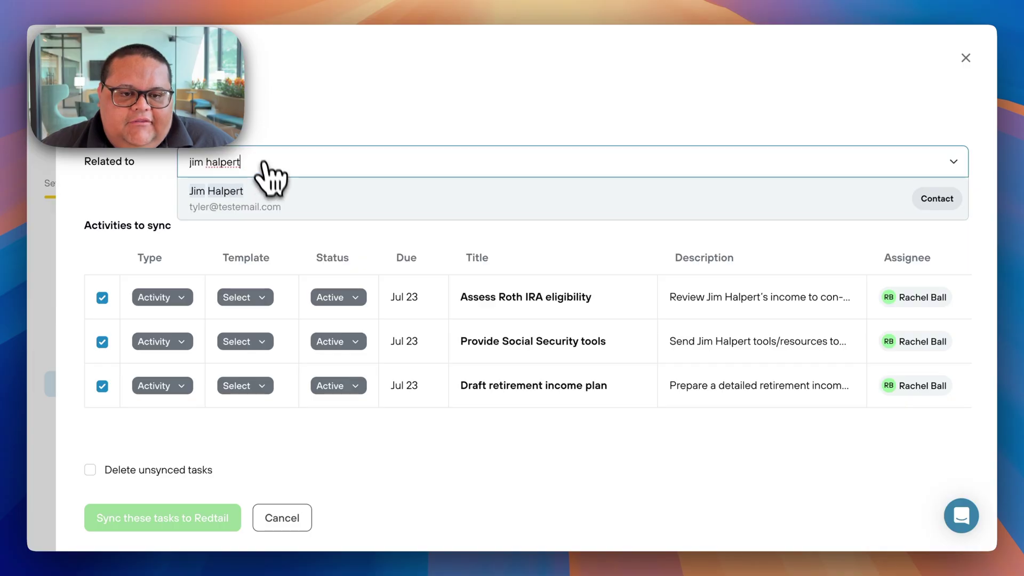
left_click(224, 213)
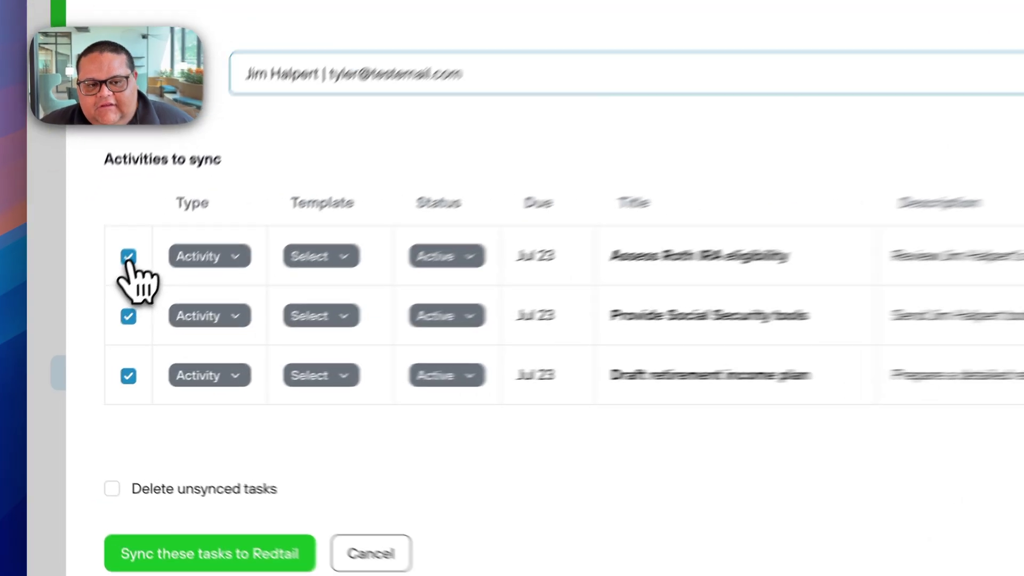
- Exclude Assess Roth IRA eligibility and Draft retirement income plan, and sync only Provide Social Security tools to Redtail
left_click(102, 298)
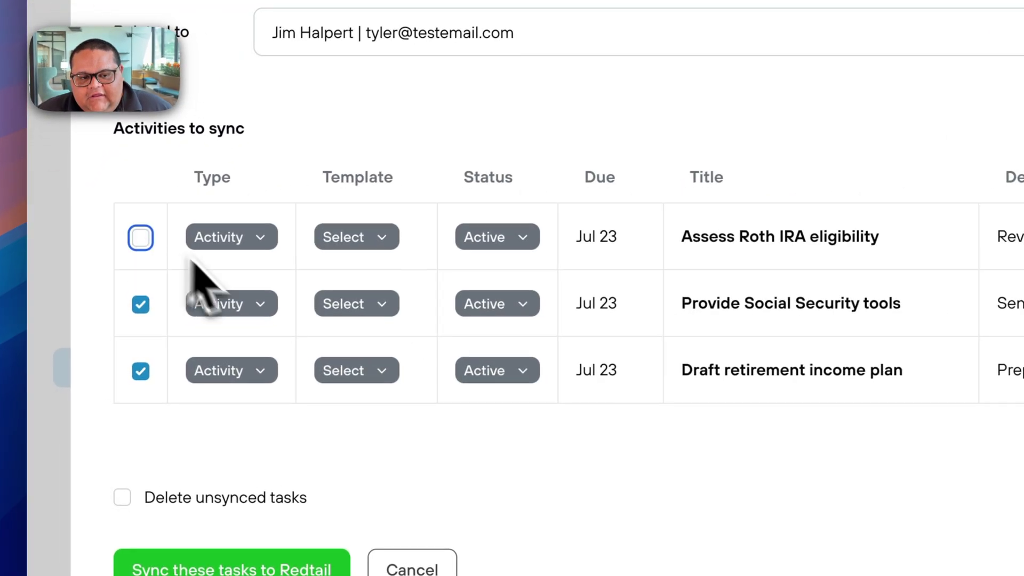
left_click(140, 374)
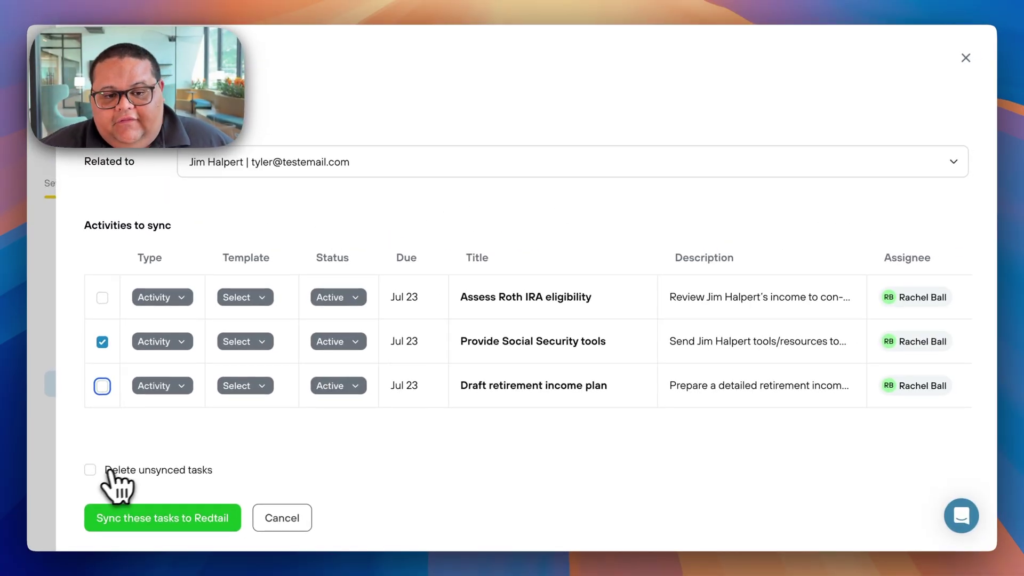
left_click(91, 471)
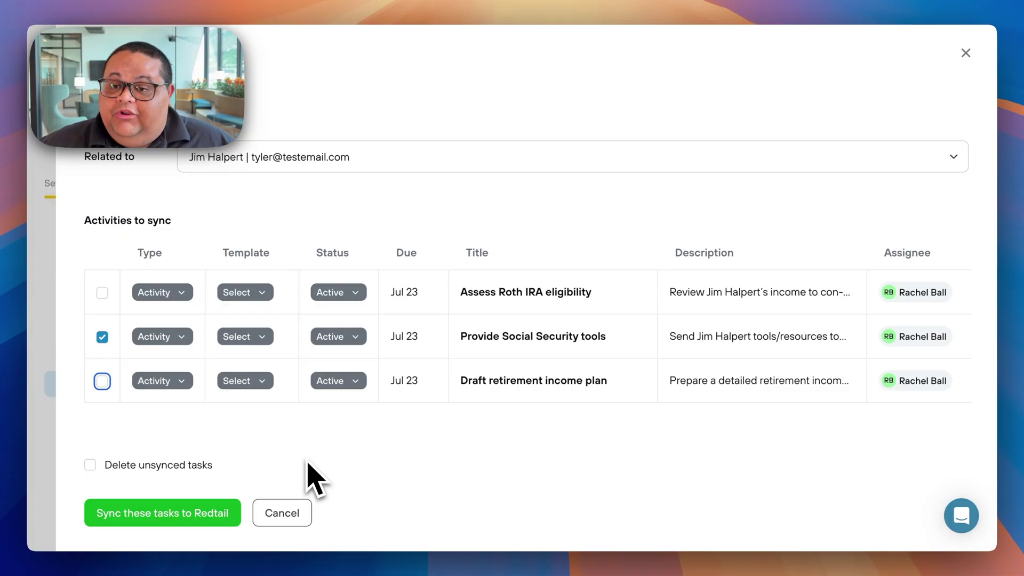
left_click(126, 522)
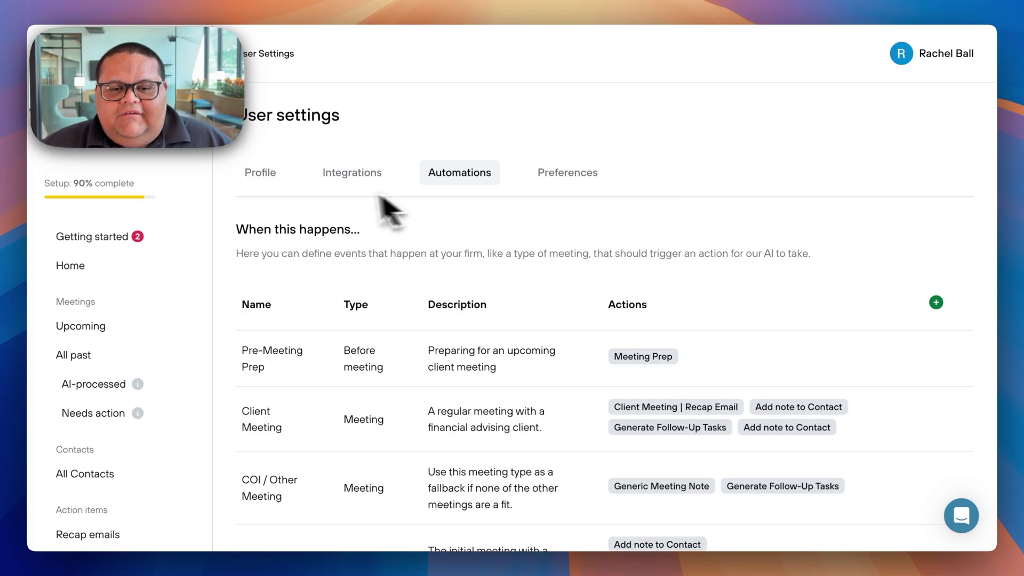
- Review the CRM integrations in the user settings and open the support chat
left_click(341, 180)
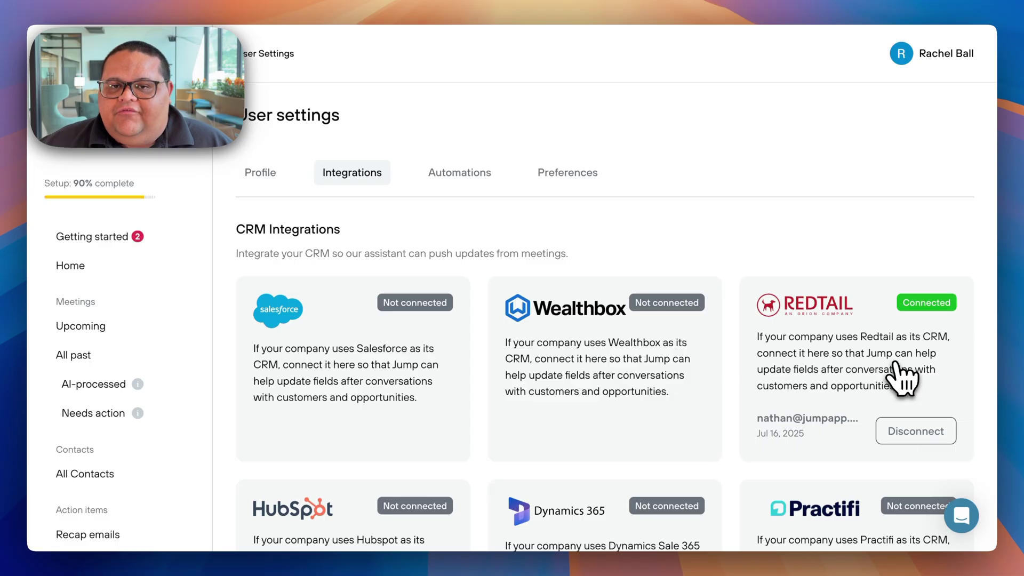
left_click(960, 530)
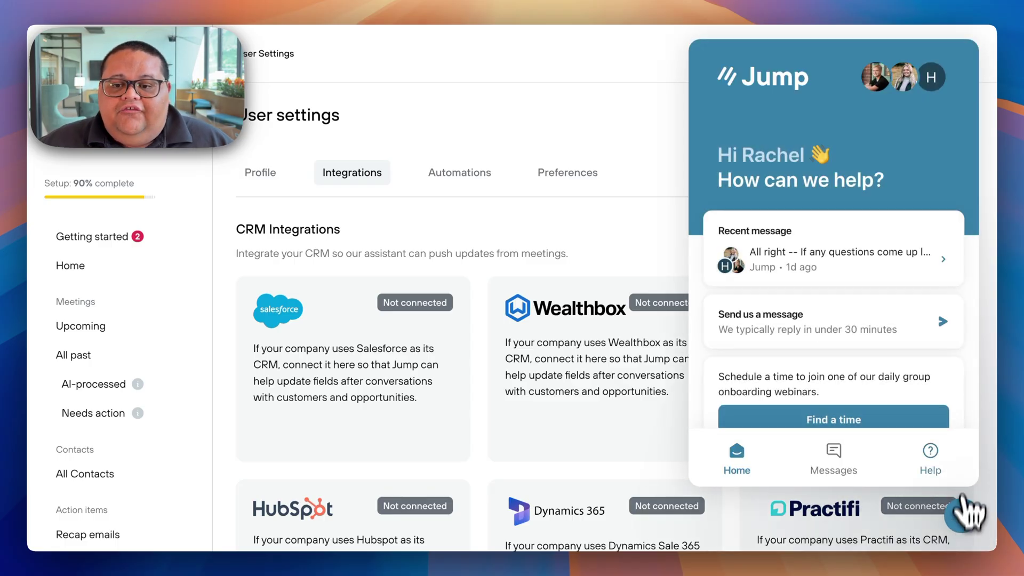